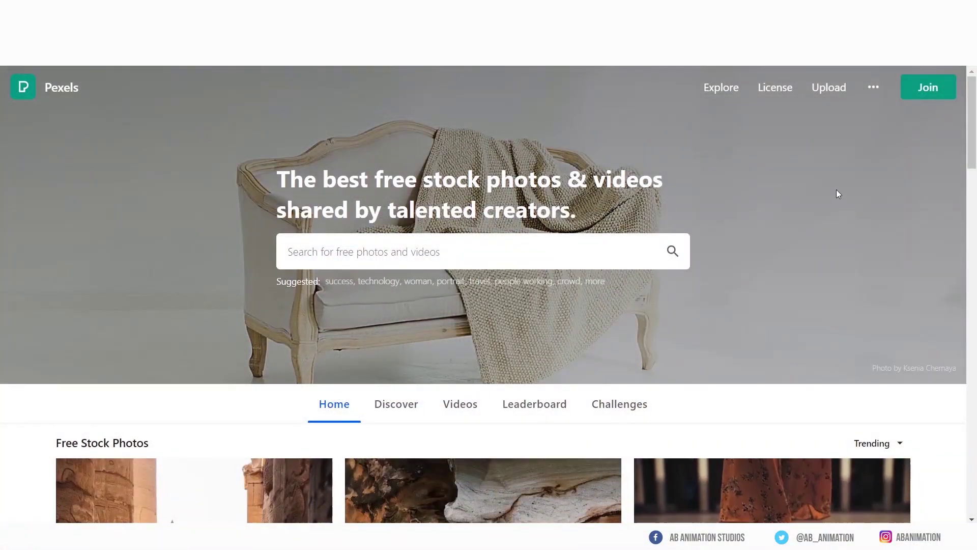
# Bring up Pexels results for the 'technology' suggested search and browse them.
pyautogui.scroll(-15, 836, 191)
pyautogui.scroll(-15, 837, 194)
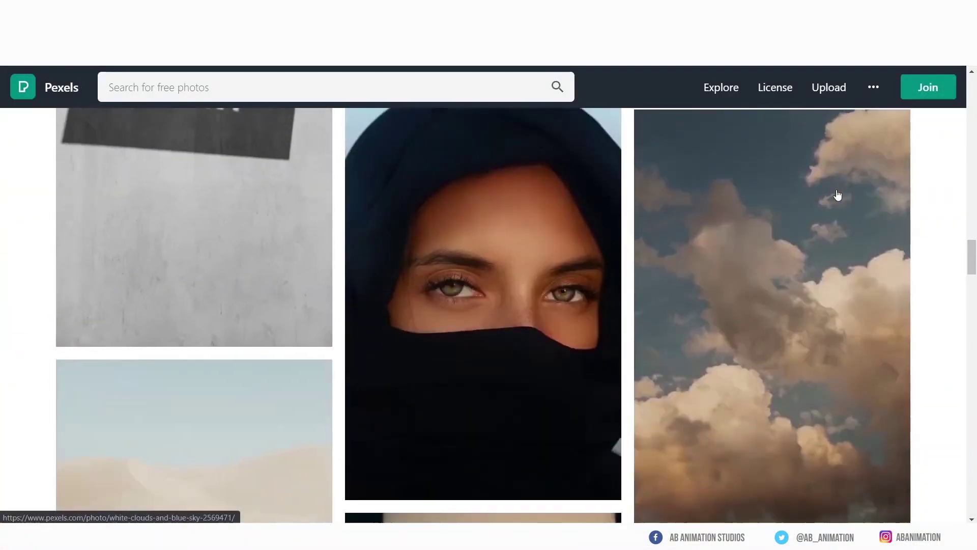
pyautogui.scroll(20, 944, 255)
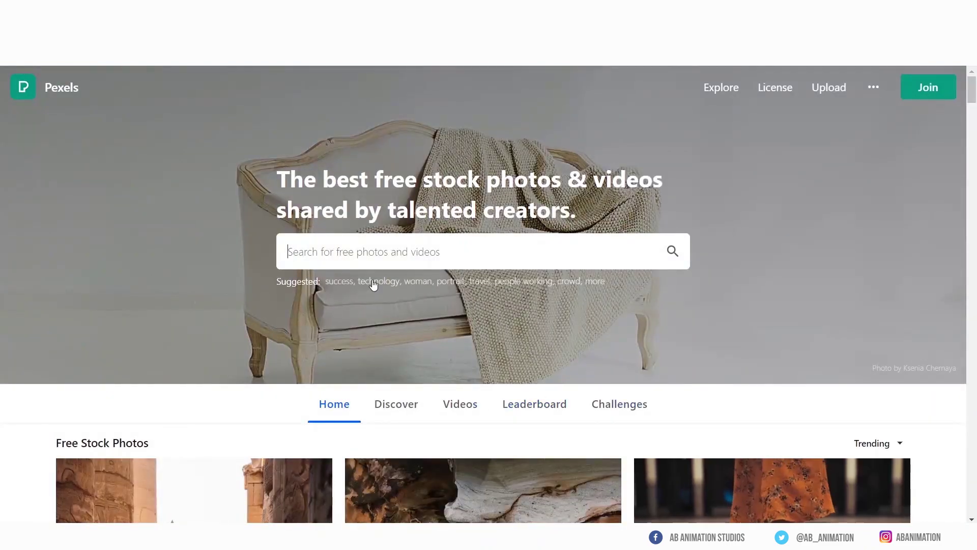
pyautogui.click(373, 284)
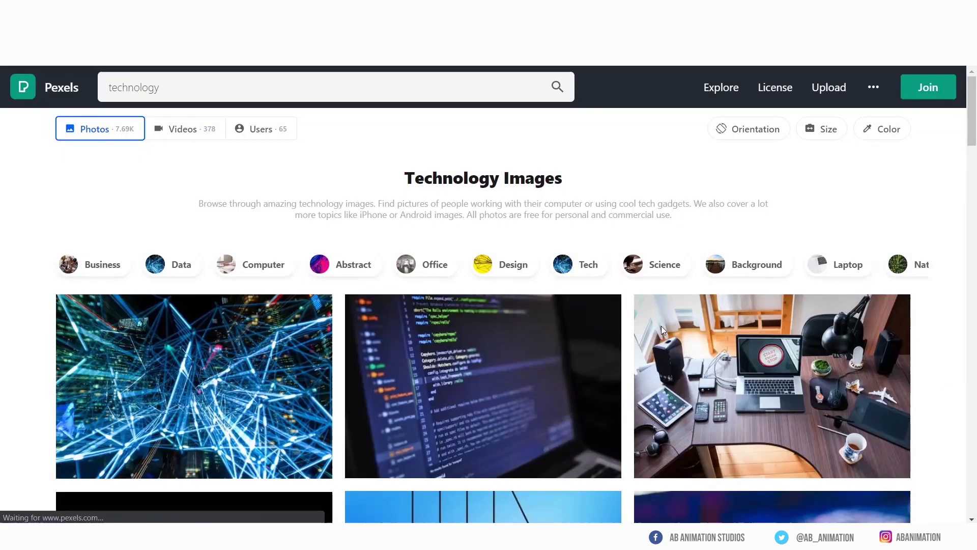
pyautogui.scroll(-10, 661, 330)
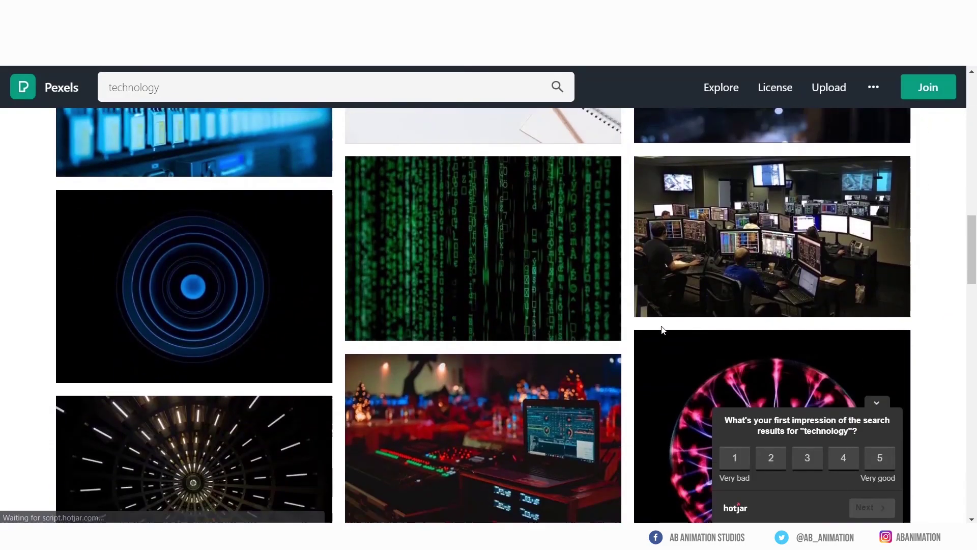
pyautogui.scroll(15, 661, 330)
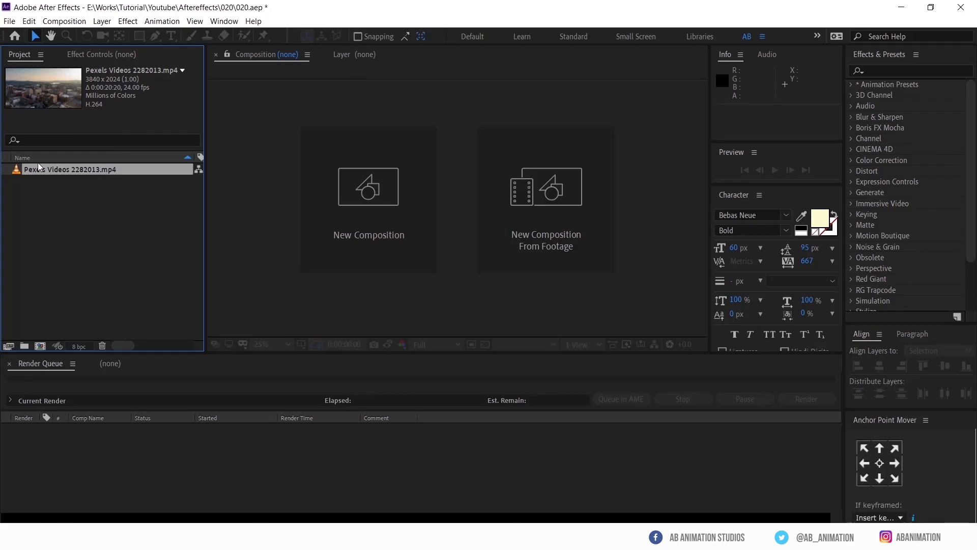
# Build a new composition from the Pexels Videos 2282013.mp4 footage item.
pyautogui.rightClick(53, 171)
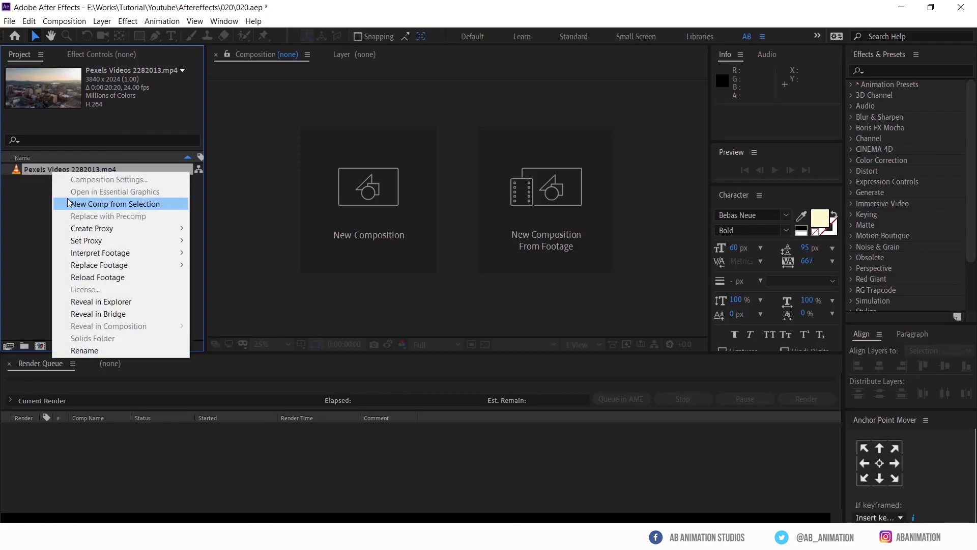
pyautogui.click(40, 172)
pyautogui.moveTo(80, 171); pyautogui.dragTo(89, 214)
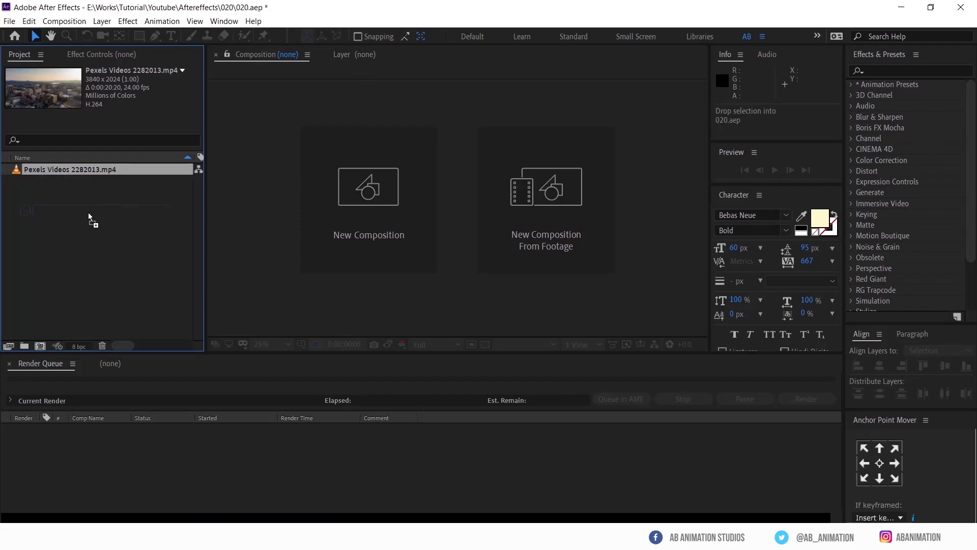
pyautogui.moveTo(53, 286); pyautogui.dragTo(42, 346)
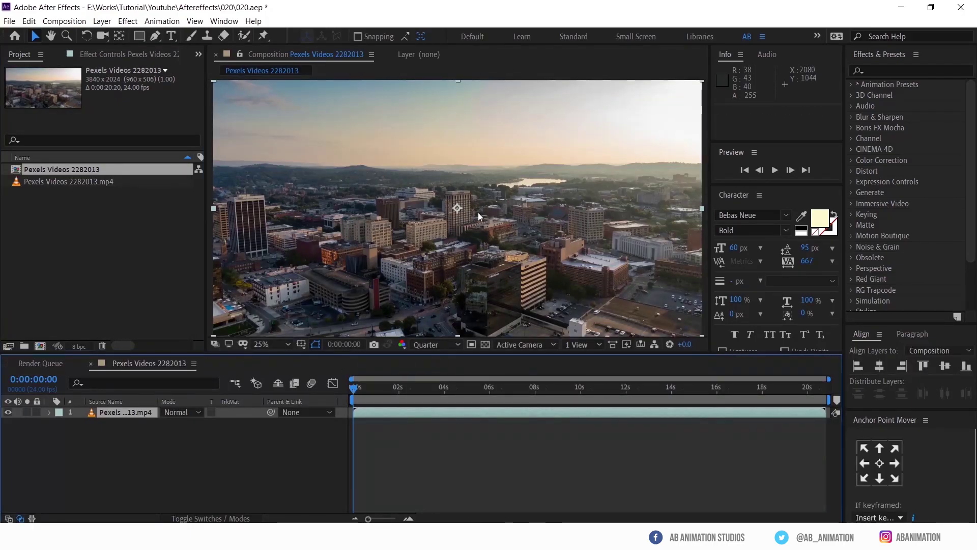
# Set the composition view to 25% and preview the drone footage playback.
pyautogui.press(',')
pyautogui.press('.')
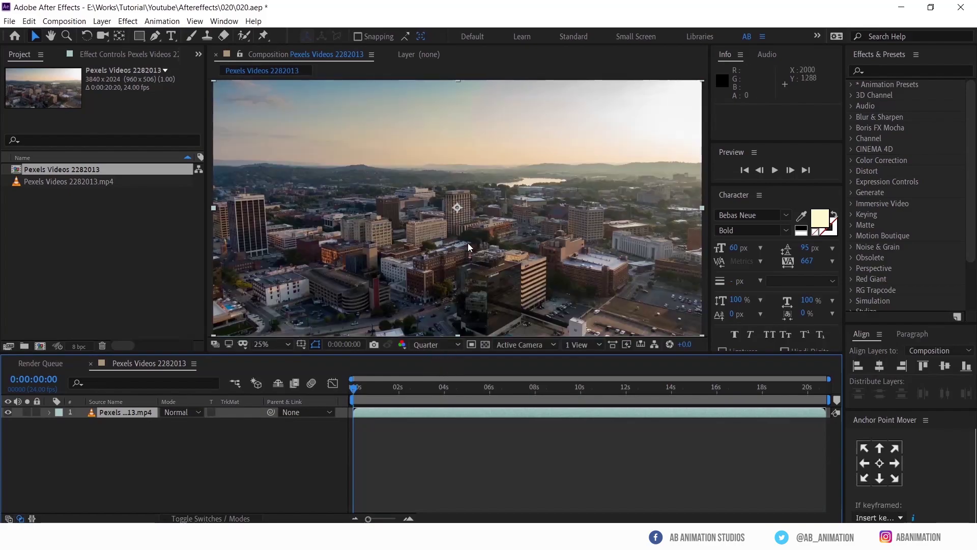
pyautogui.press(',')
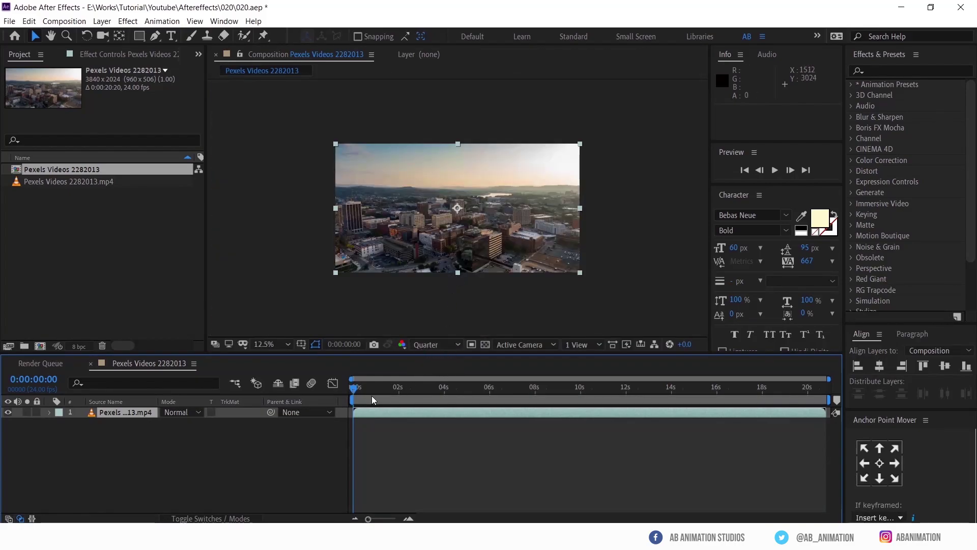
pyautogui.press('space')
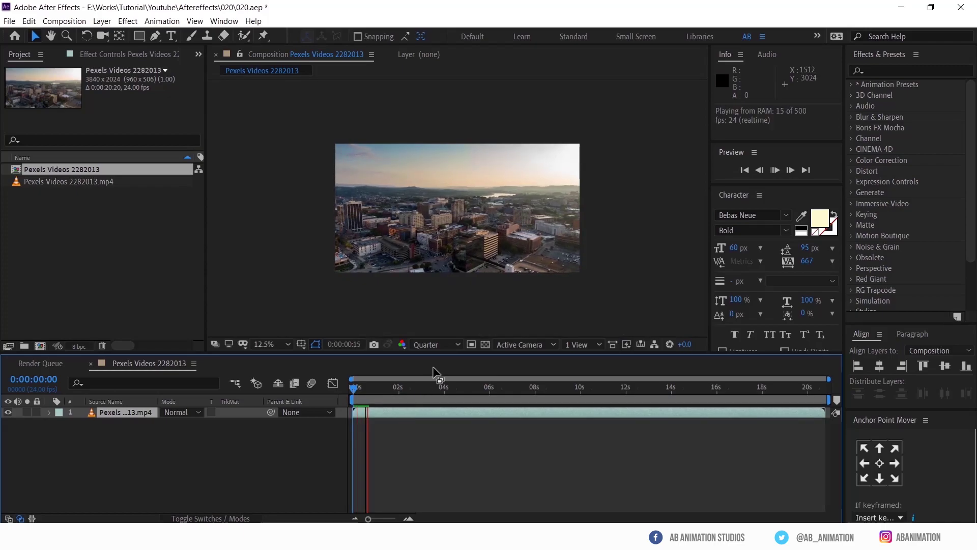
pyautogui.press('.')
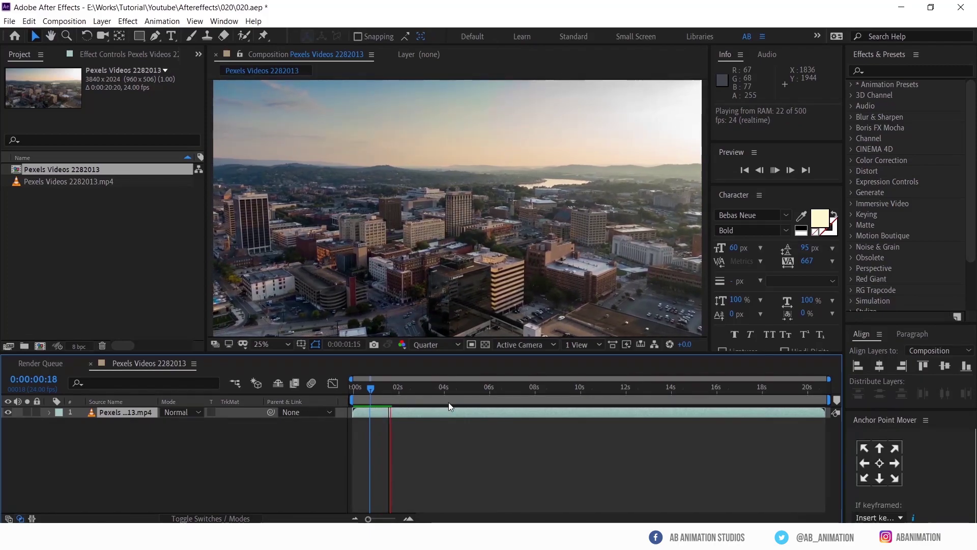
pyautogui.press('space')
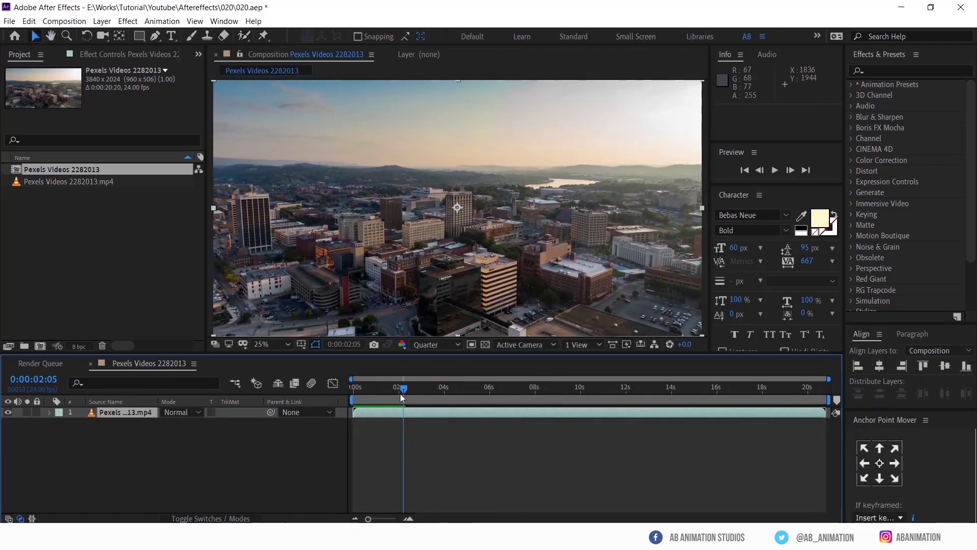
# End the work area at 0:00:06:00 and trim the comp to the work area.
pyautogui.moveTo(355, 400); pyautogui.dragTo(486, 427)
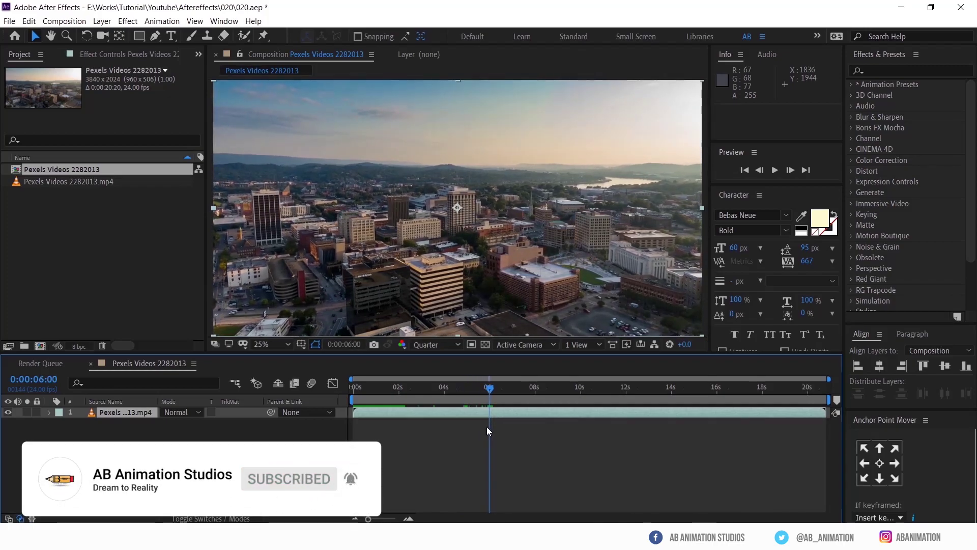
pyautogui.press('n')
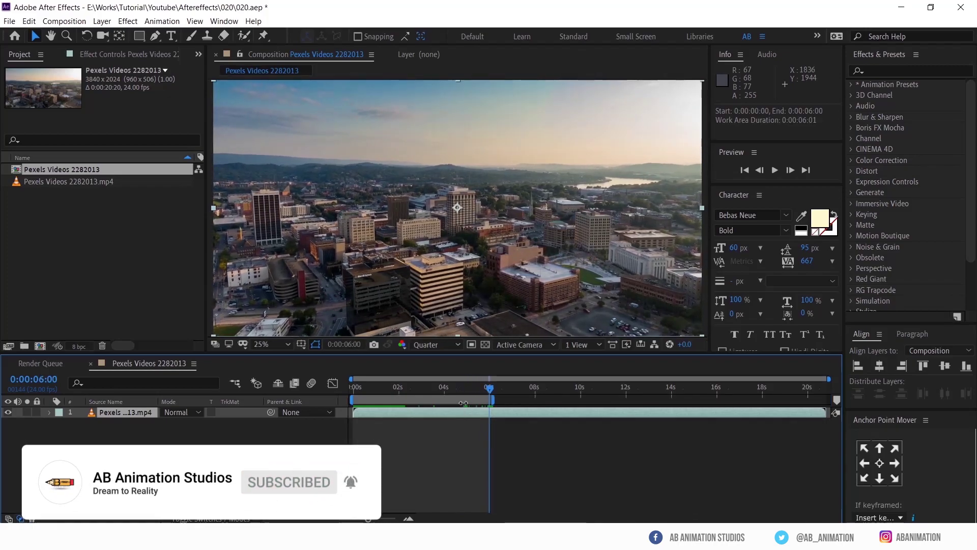
pyautogui.rightClick(463, 405)
pyautogui.click(468, 432)
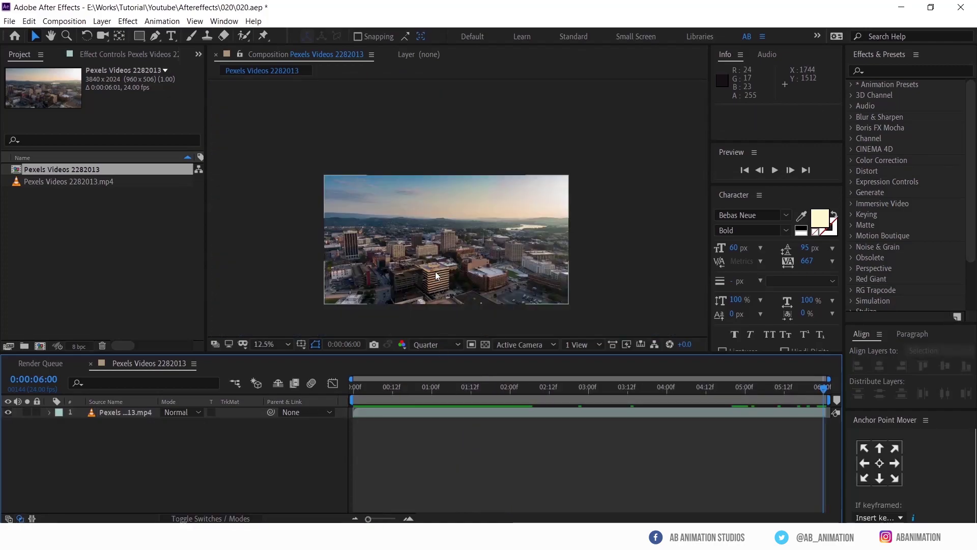
pyautogui.click(273, 341)
pyautogui.click(292, 133)
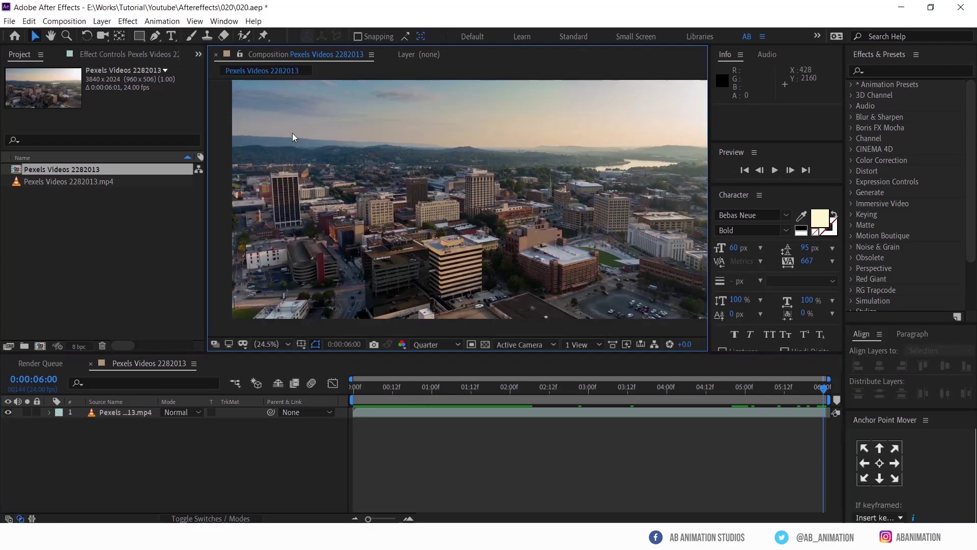
pyautogui.click(441, 458)
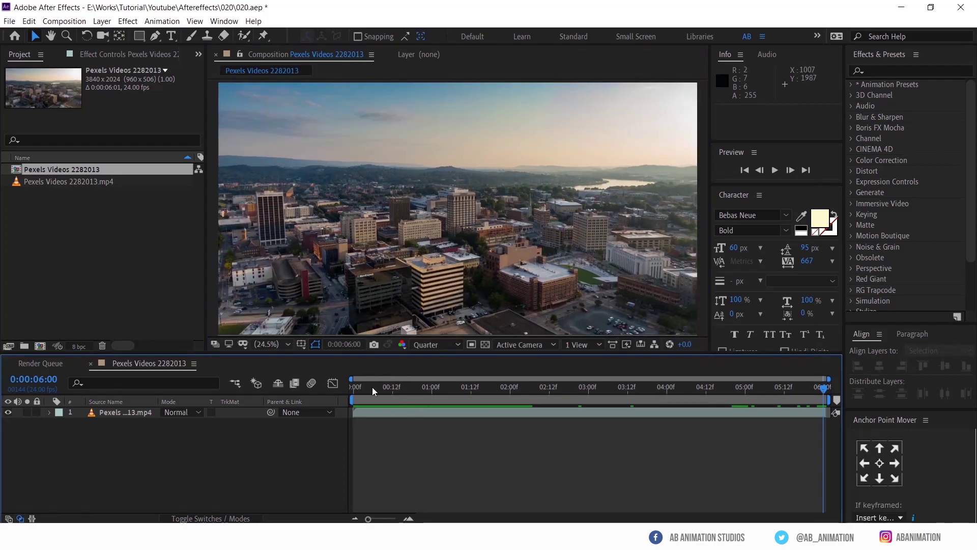
pyautogui.press('Home')
pyautogui.press('space')
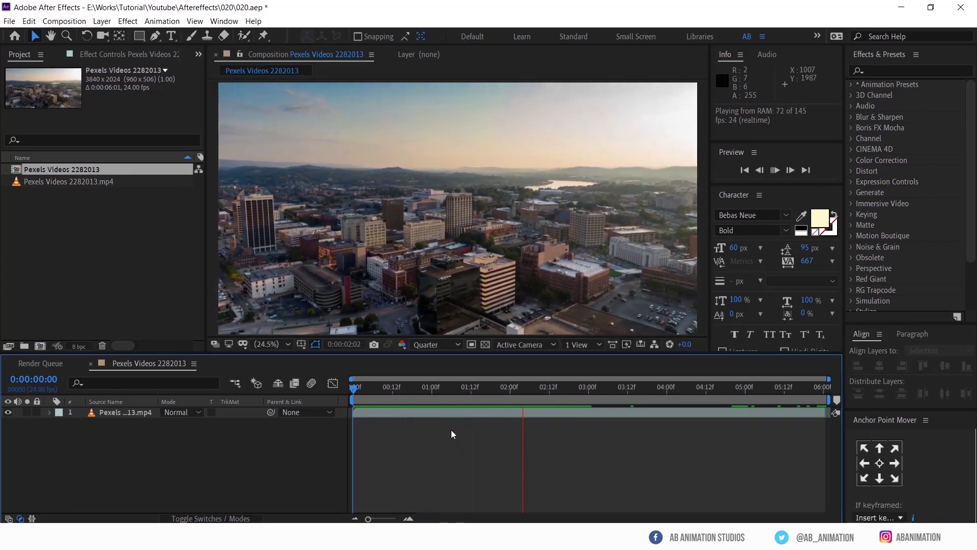
pyautogui.press('space')
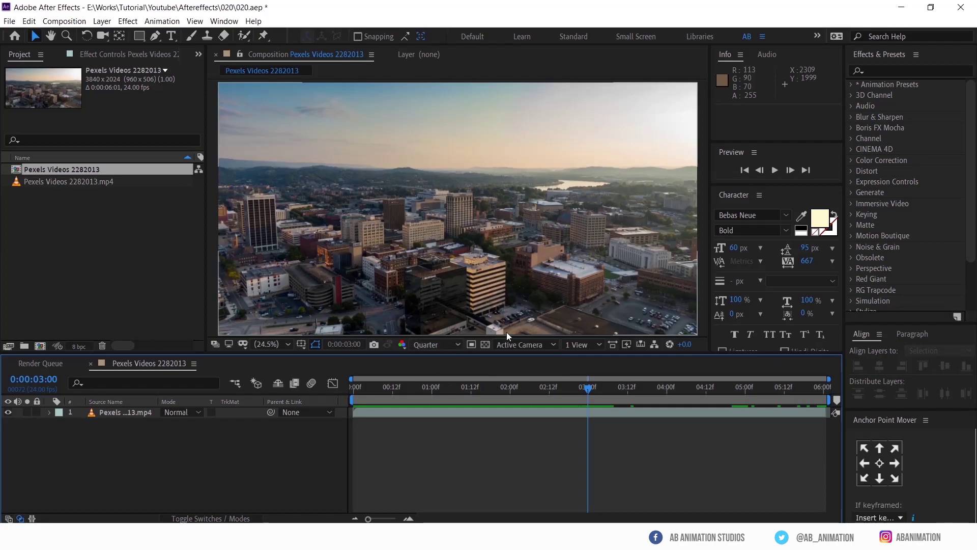
pyautogui.press('space')
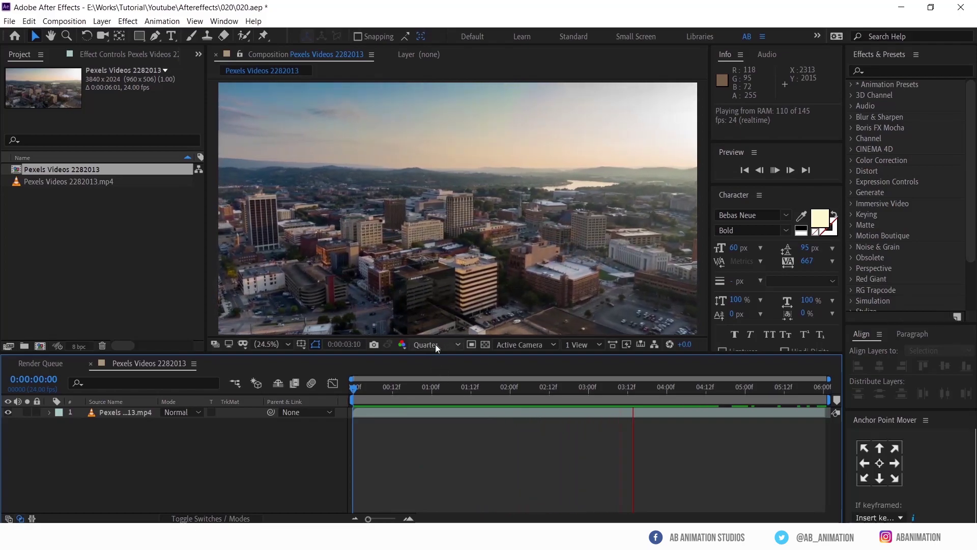
pyautogui.press('space')
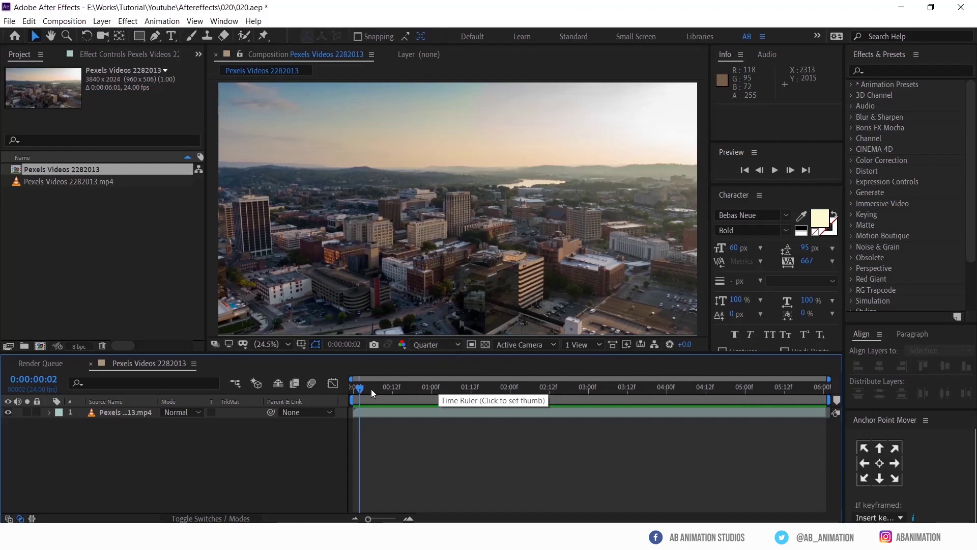
pyautogui.press('space')
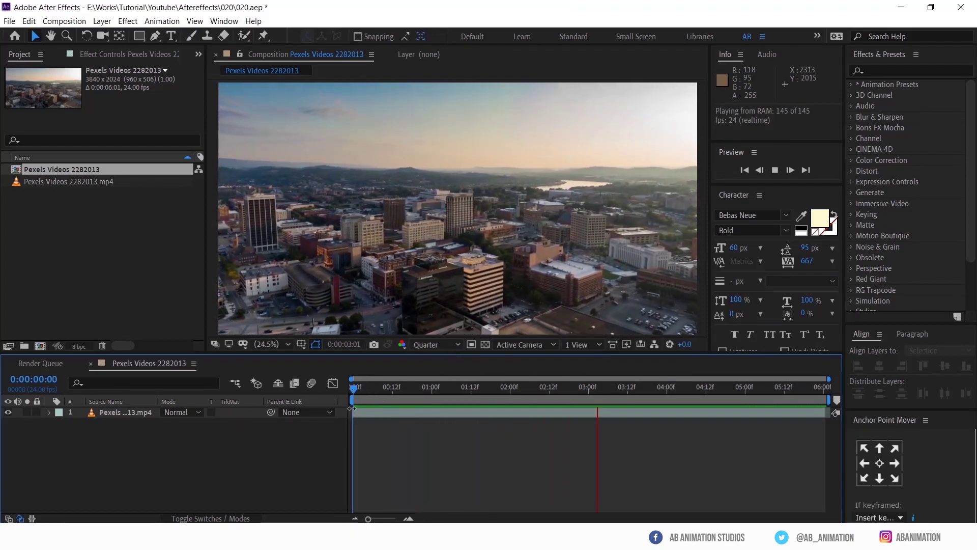
pyautogui.press('space')
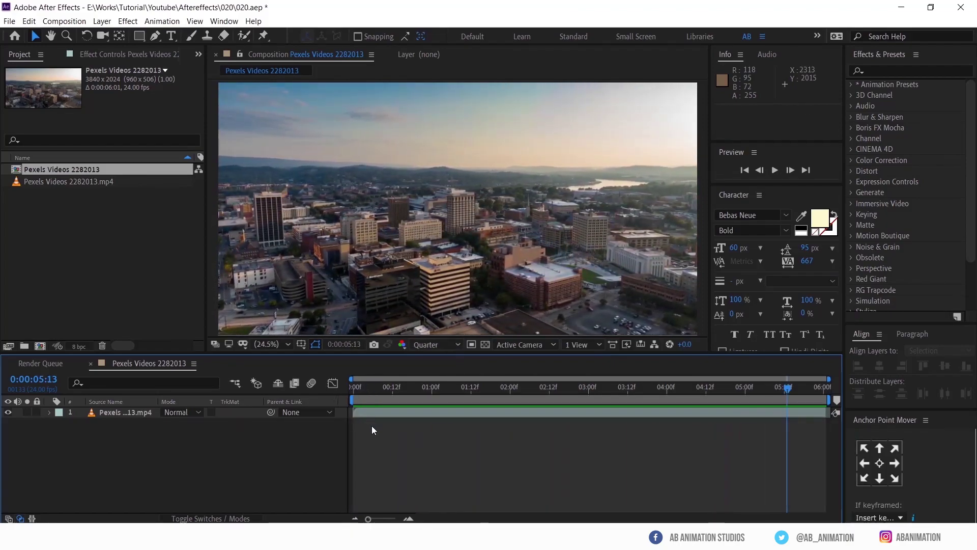
pyautogui.press('Home')
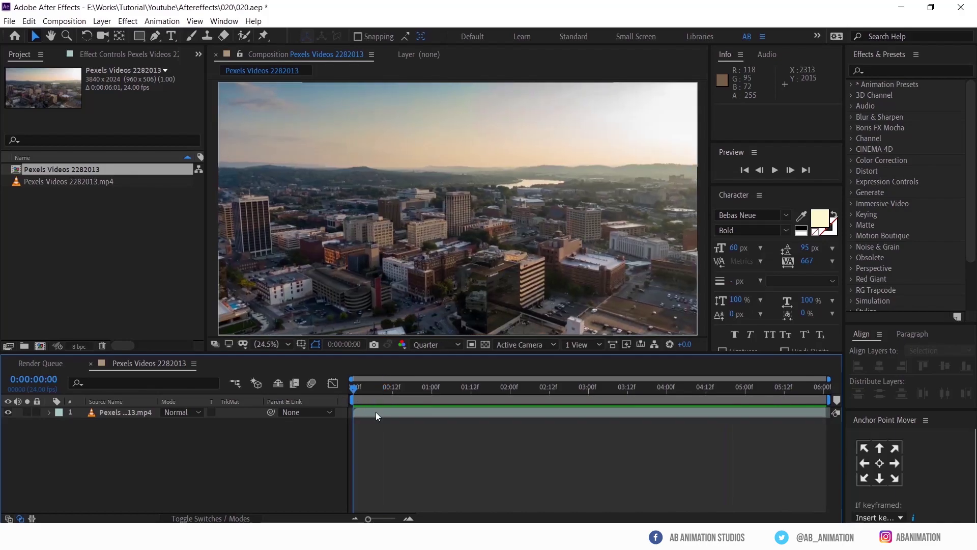
# Apply 3D Camera Tracker, found by searching 'trac', to the Pexels Videos footage layer.
pyautogui.click(375, 411)
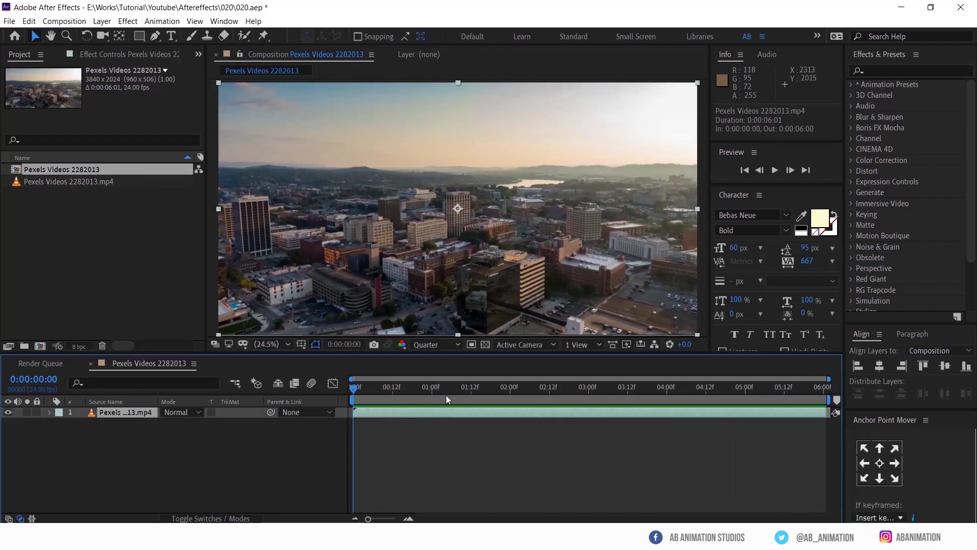
pyautogui.click(897, 71)
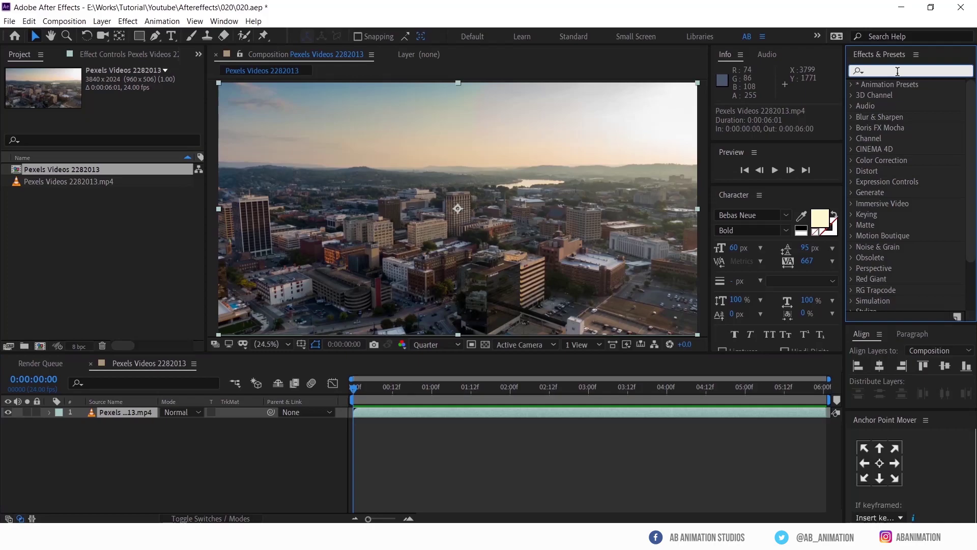
pyautogui.write('trac')
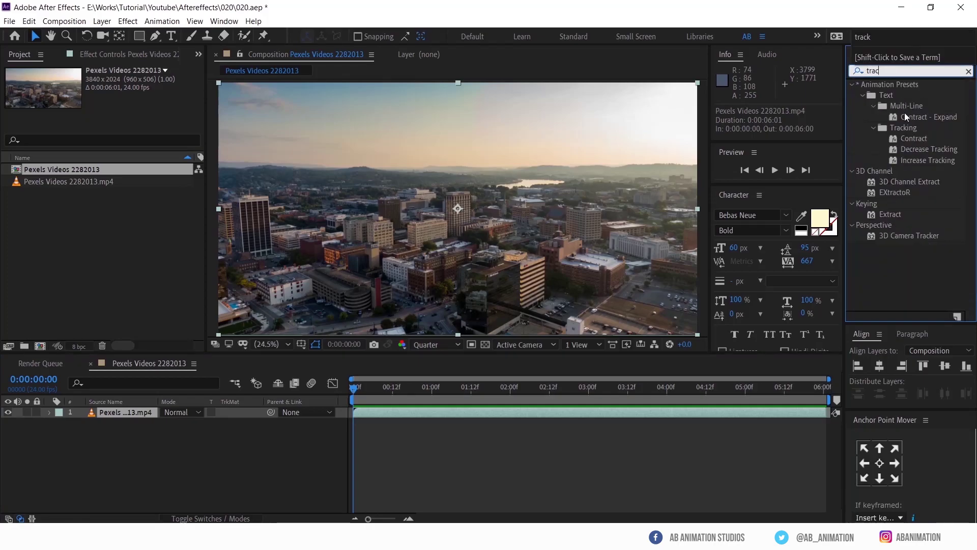
pyautogui.click(897, 238)
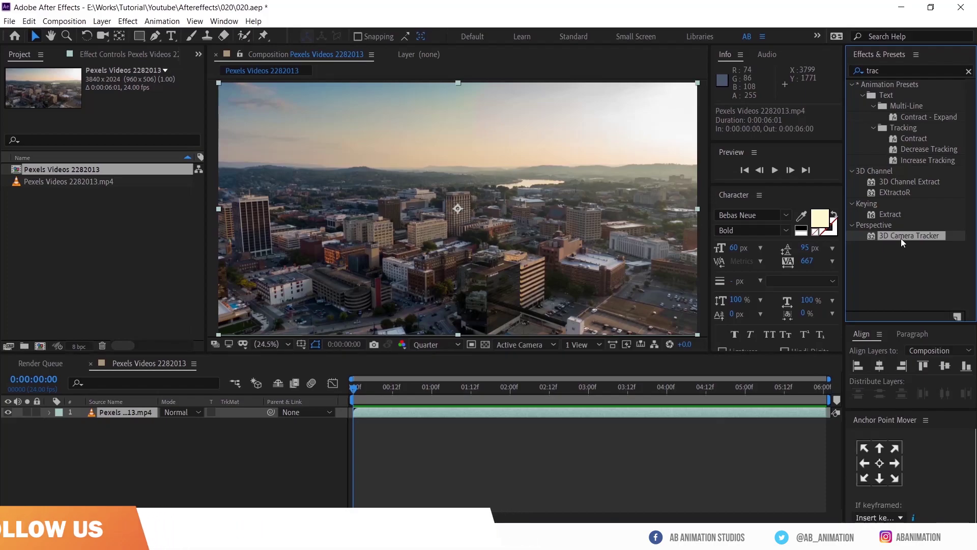
pyautogui.moveTo(902, 236); pyautogui.dragTo(392, 411)
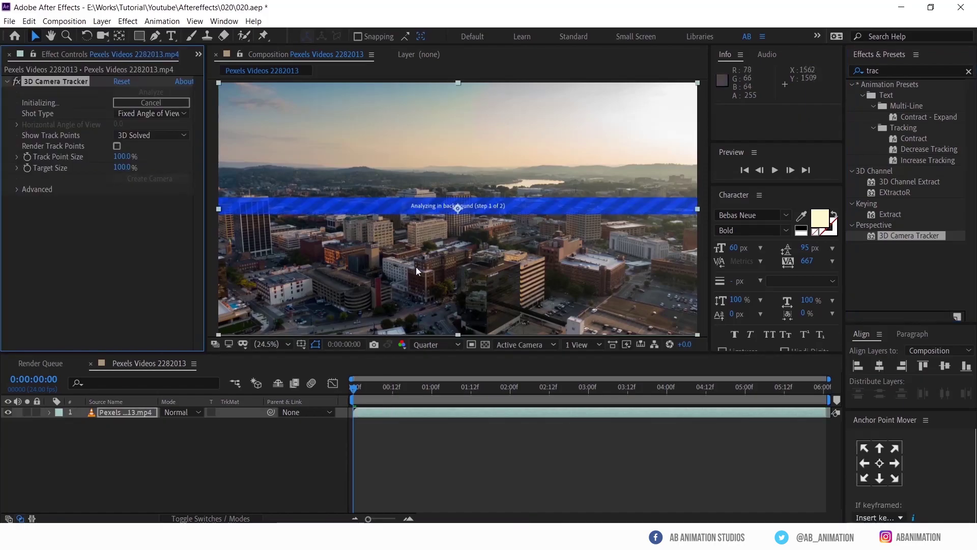
# Turn on Detailed Analysis in the tracker's Advanced options for the camera solve.
pyautogui.click(17, 190)
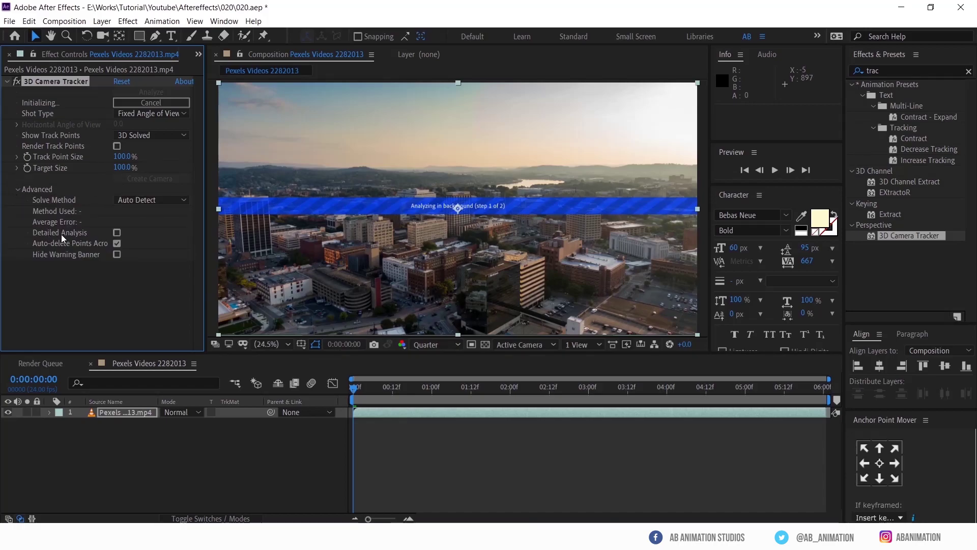
pyautogui.click(117, 232)
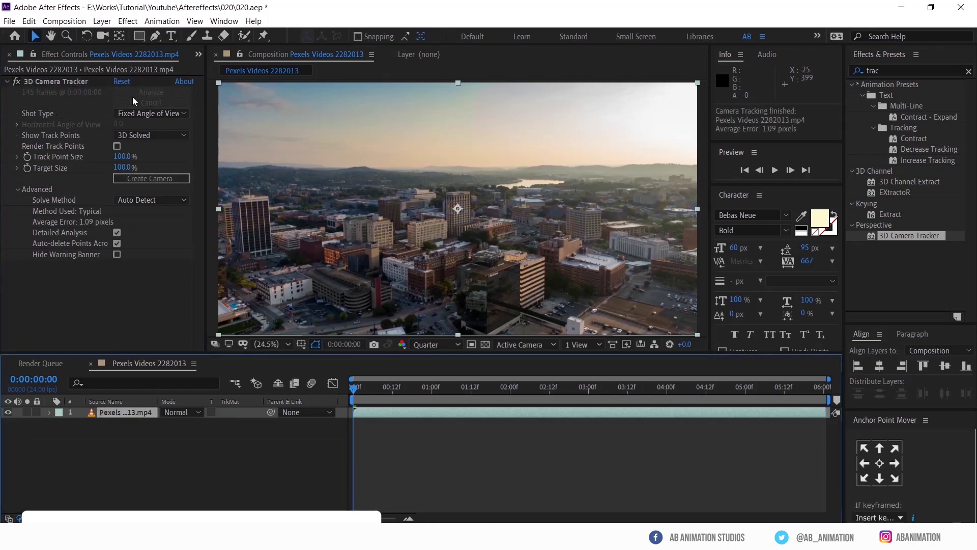
# Show the tracker's solved track points and advance the footage to 0:00:05:19.
pyautogui.click(81, 80)
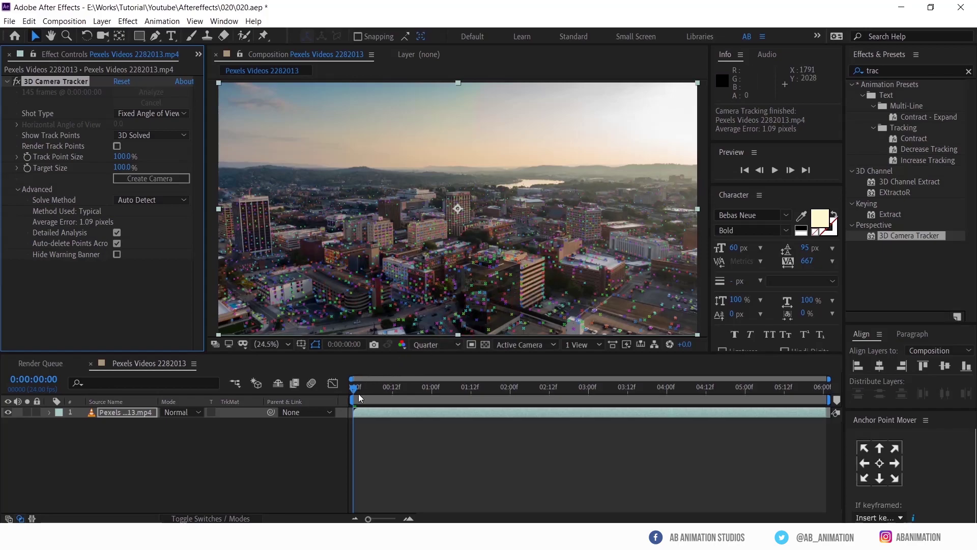
pyautogui.moveTo(357, 388); pyautogui.dragTo(438, 376)
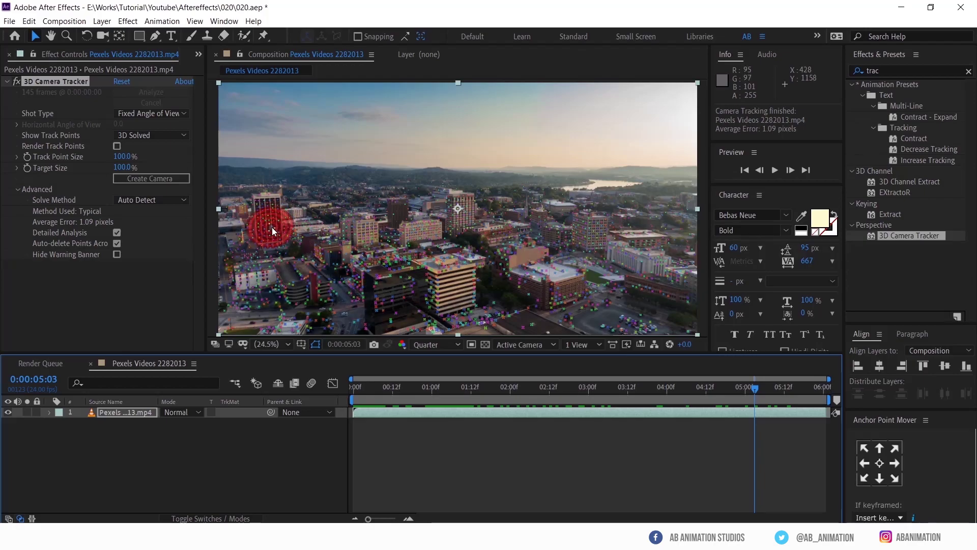
pyautogui.press('space')
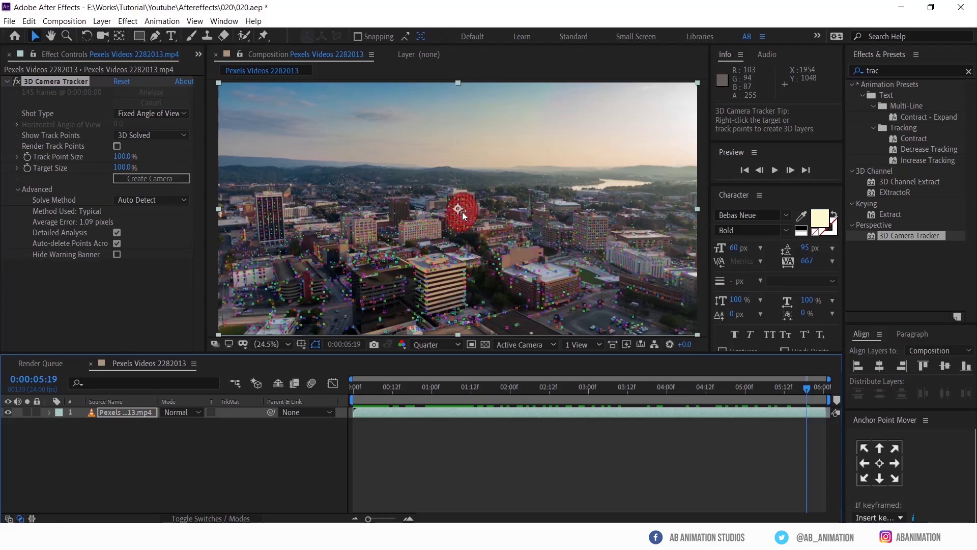
# Create a text layer and camera at track points near the city centre.
pyautogui.click(463, 213)
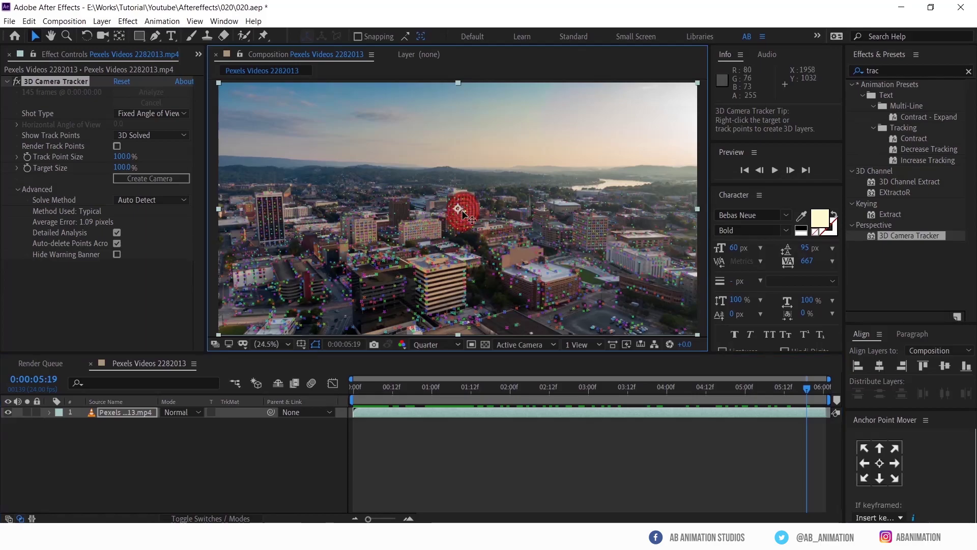
pyautogui.rightClick(463, 213)
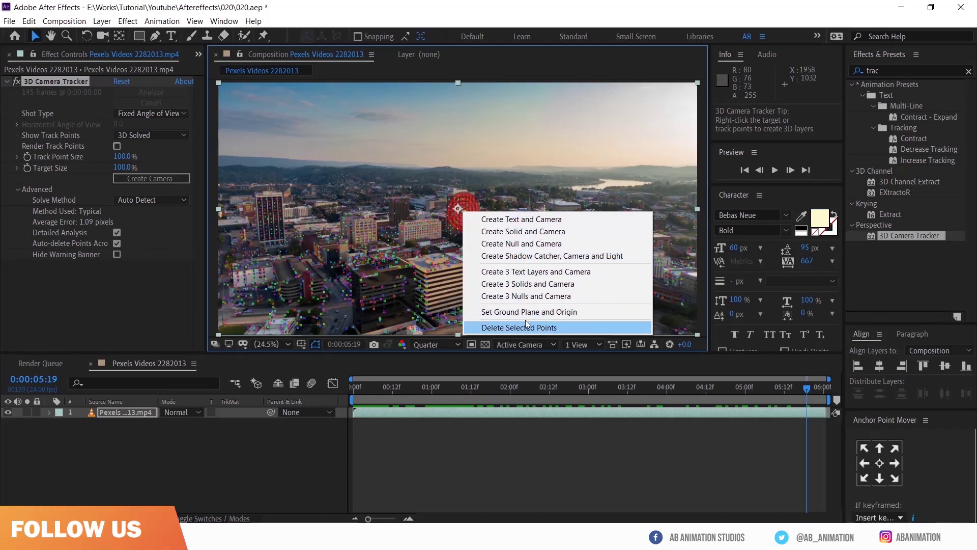
pyautogui.click(526, 220)
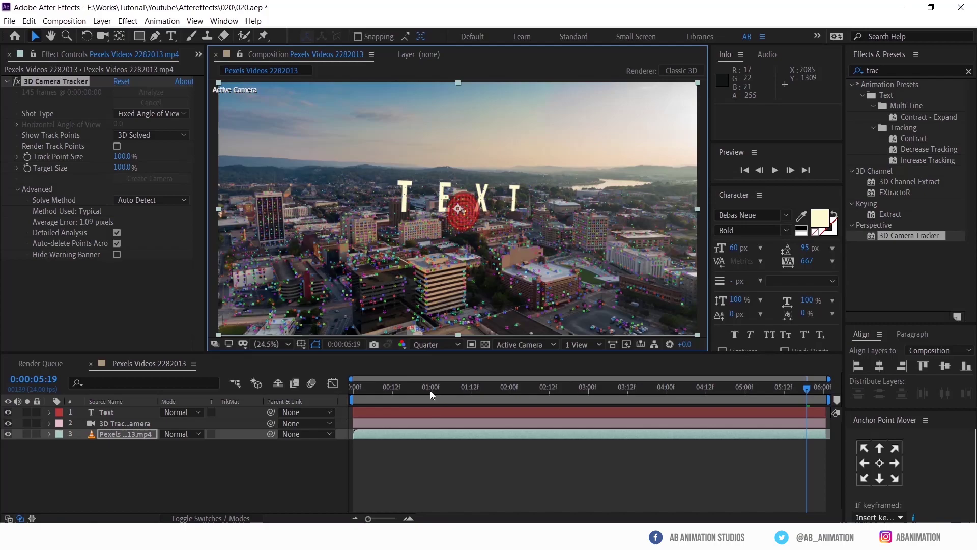
# Preview the tracked text from the start of the footage, then select the Text layer.
pyautogui.moveTo(430, 390); pyautogui.dragTo(354, 405)
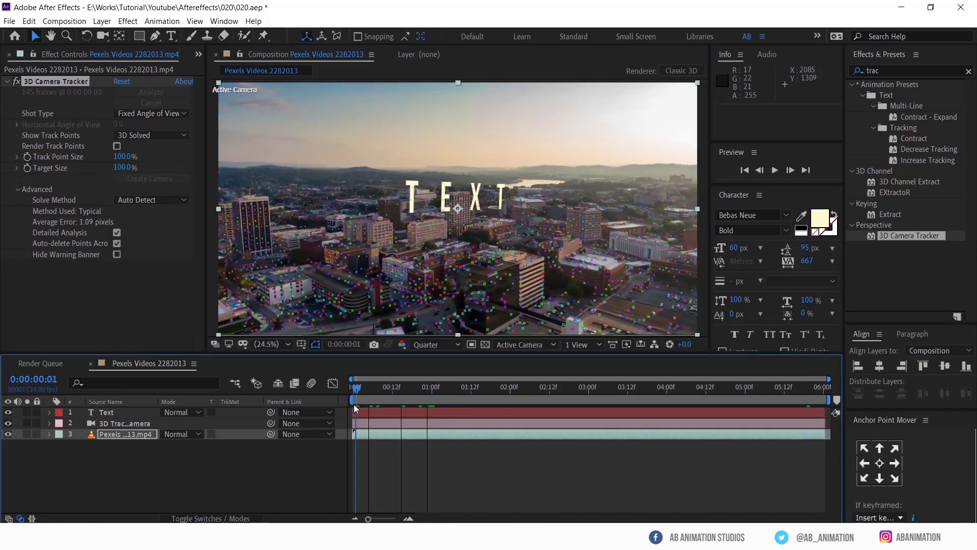
pyautogui.press('space')
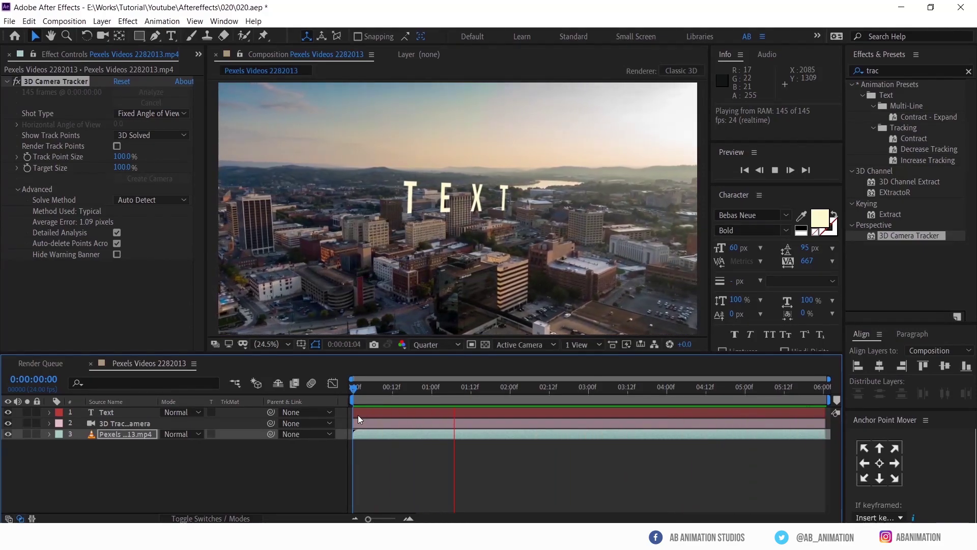
pyautogui.click(403, 413)
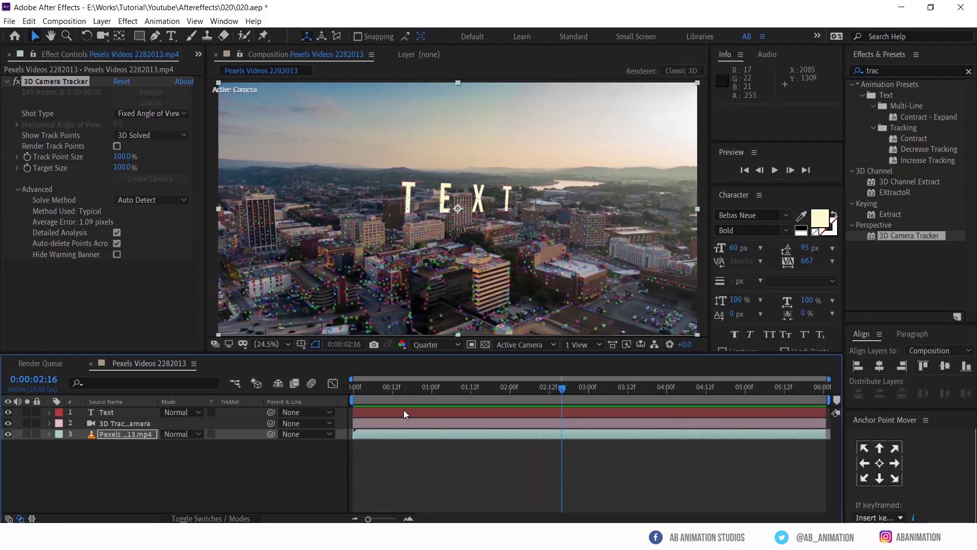
pyautogui.moveTo(411, 393); pyautogui.dragTo(558, 402)
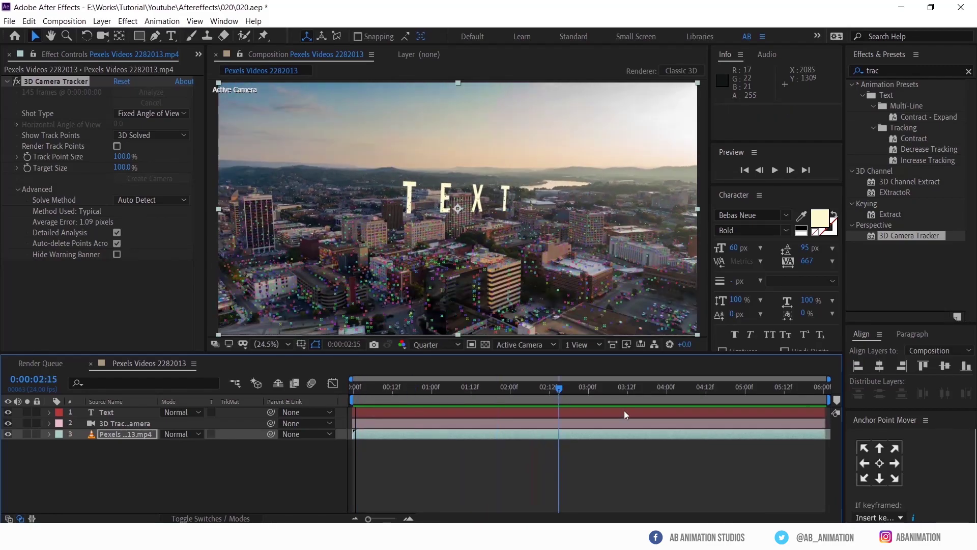
pyautogui.press('space')
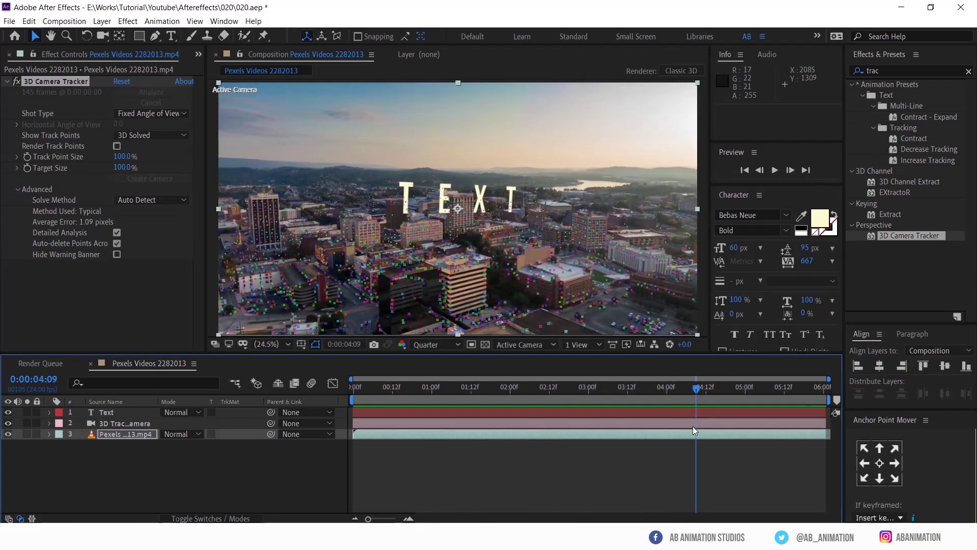
pyautogui.click(128, 414)
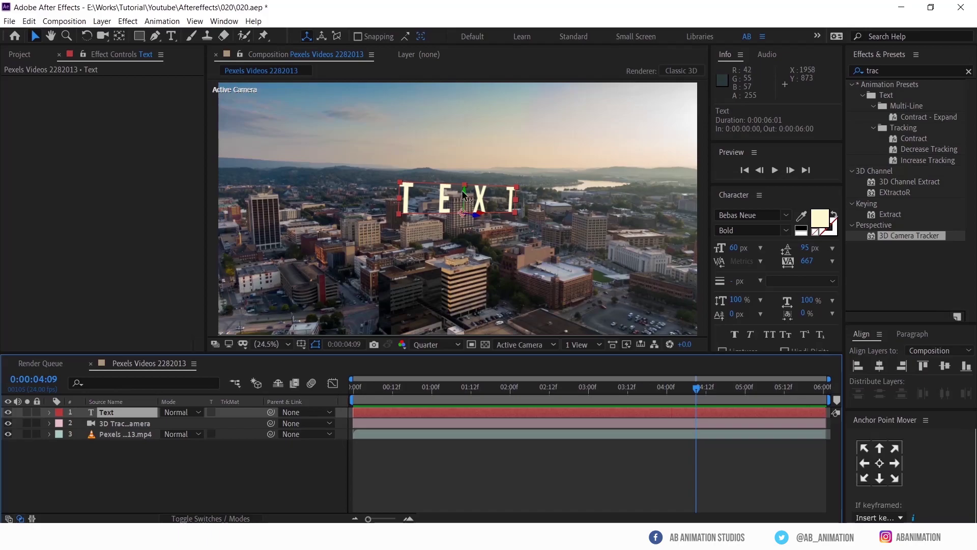
# Shift the TEXT slightly in the scene and reveal its rotation properties.
pyautogui.moveTo(462, 190); pyautogui.dragTo(494, 27)
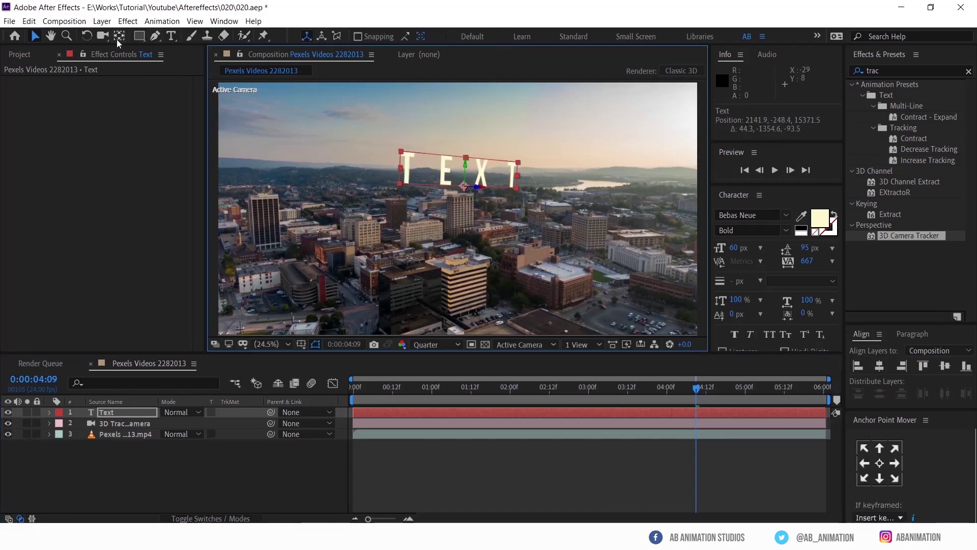
pyautogui.click(107, 410)
pyautogui.press('r')
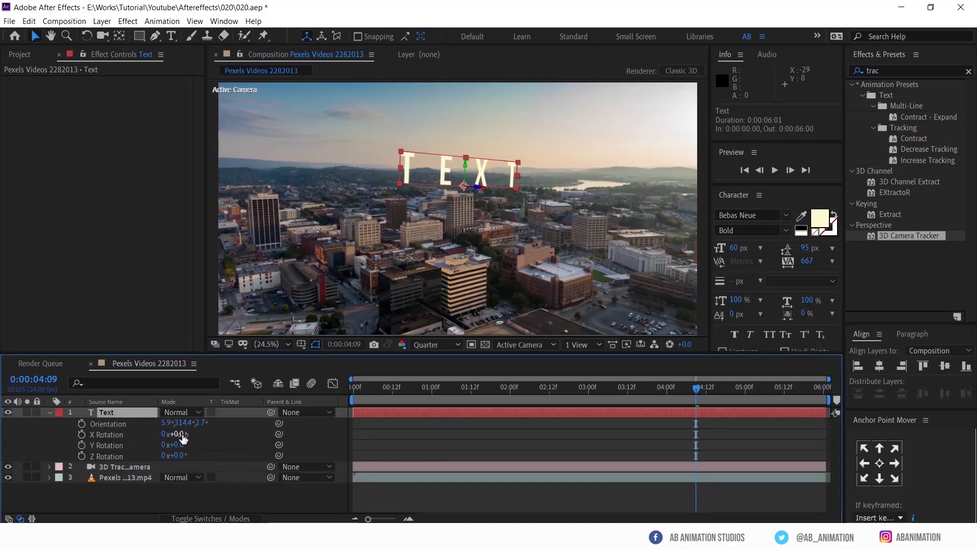
pyautogui.moveTo(178, 434); pyautogui.dragTo(177, 456)
pyautogui.hotkey('ctrl', 'z')
# Set the text tracking to 0, tilt it 3° on X, and preview it over the city.
pyautogui.click(832, 248)
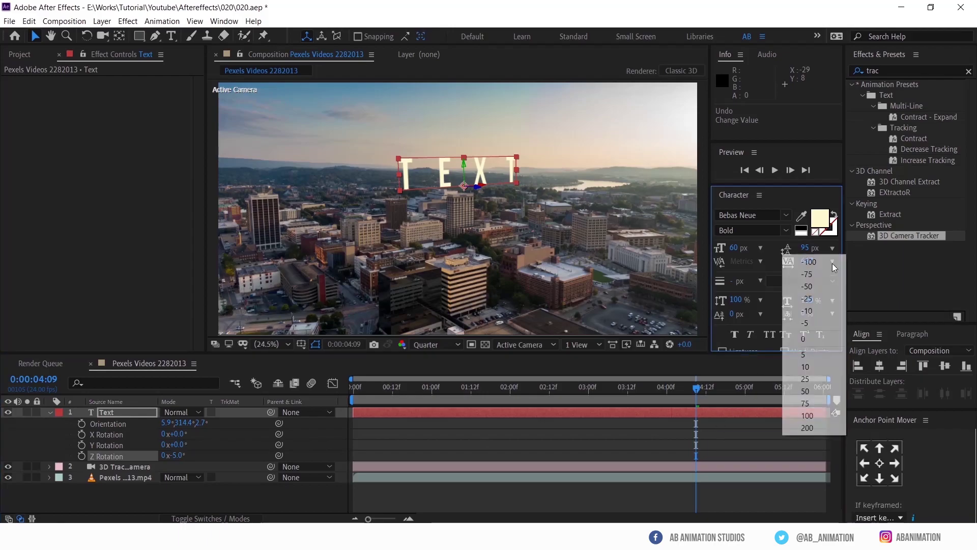
pyautogui.click(804, 340)
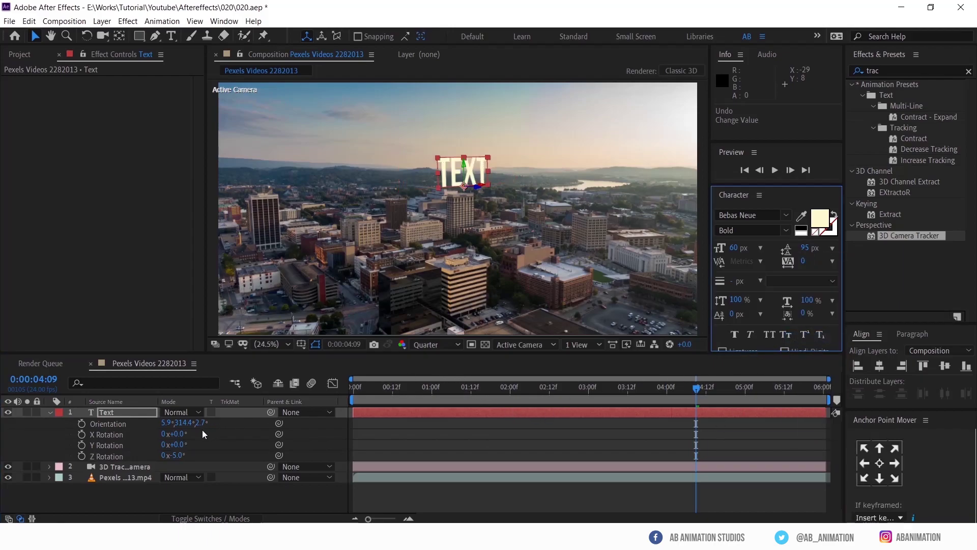
pyautogui.moveTo(178, 434); pyautogui.dragTo(181, 434)
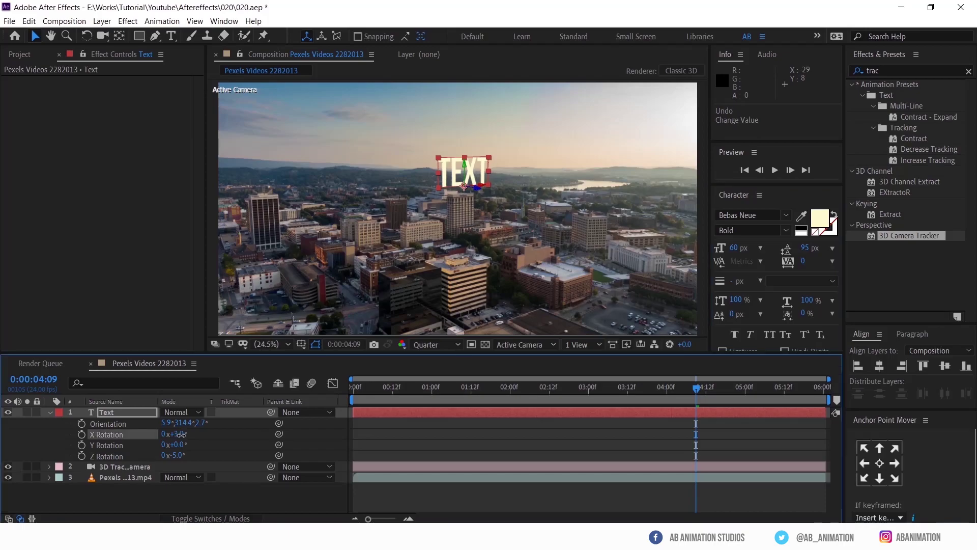
pyautogui.moveTo(507, 400); pyautogui.dragTo(388, 399)
pyautogui.press('space')
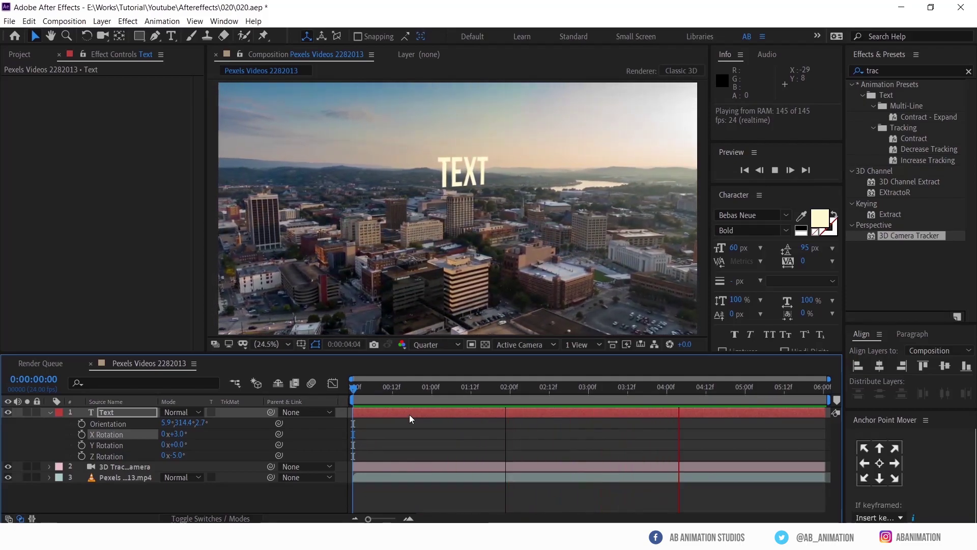
# Change the text wording to CITY and nudge it slightly along X.
pyautogui.press('space')
pyautogui.click(475, 173)
pyautogui.doubleClick(474, 173)
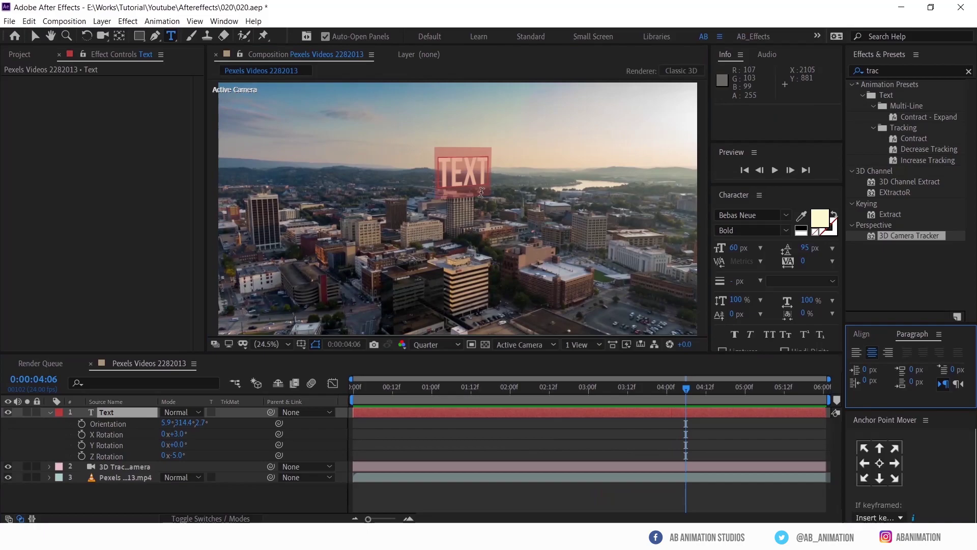
pyautogui.write('CITY')
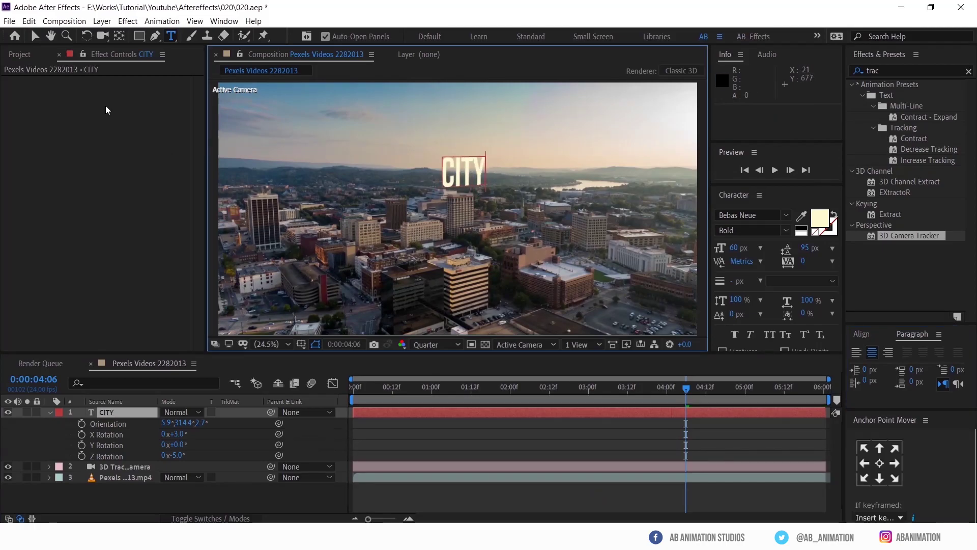
pyautogui.click(34, 37)
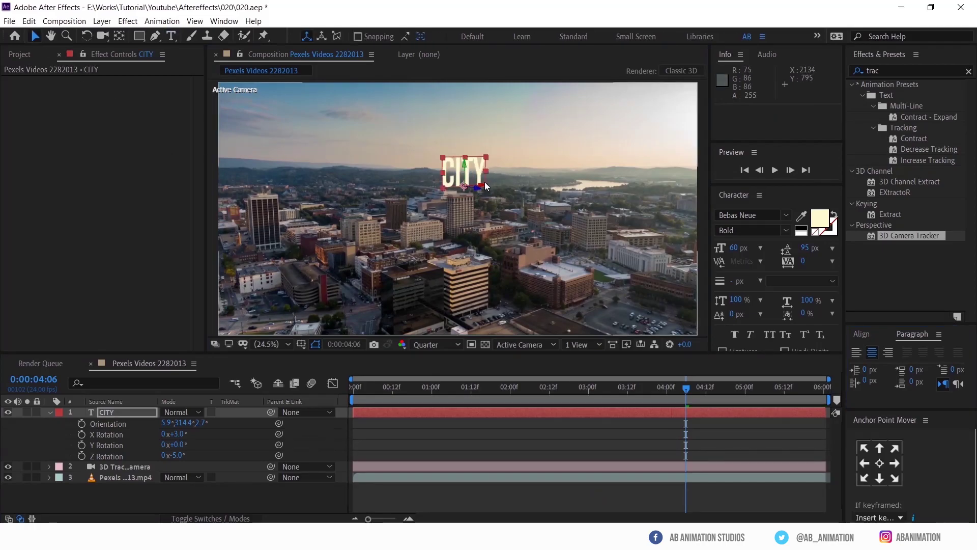
pyautogui.moveTo(487, 186); pyautogui.dragTo(469, 189)
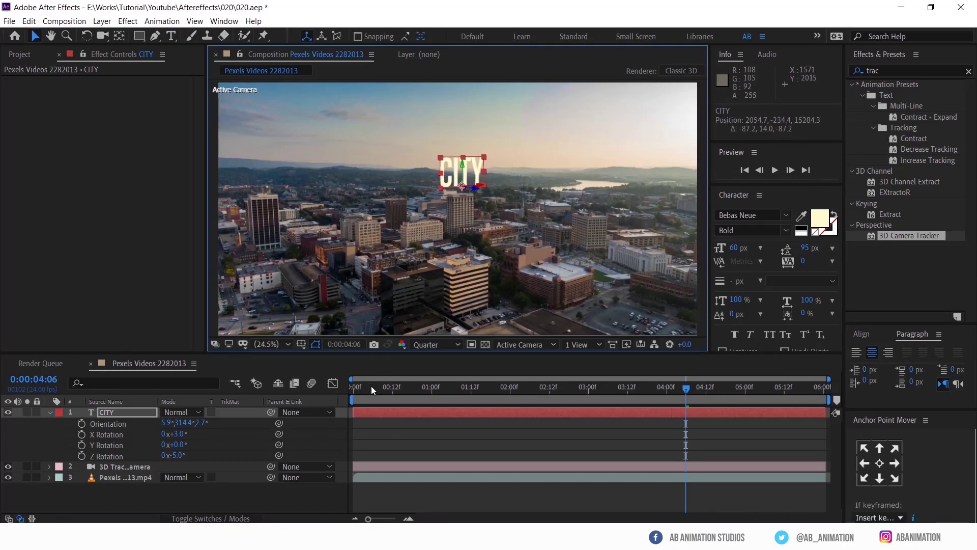
# Preview CITY from the first frame, then move the time back near the start.
pyautogui.moveTo(371, 386); pyautogui.dragTo(343, 388)
pyautogui.press('space')
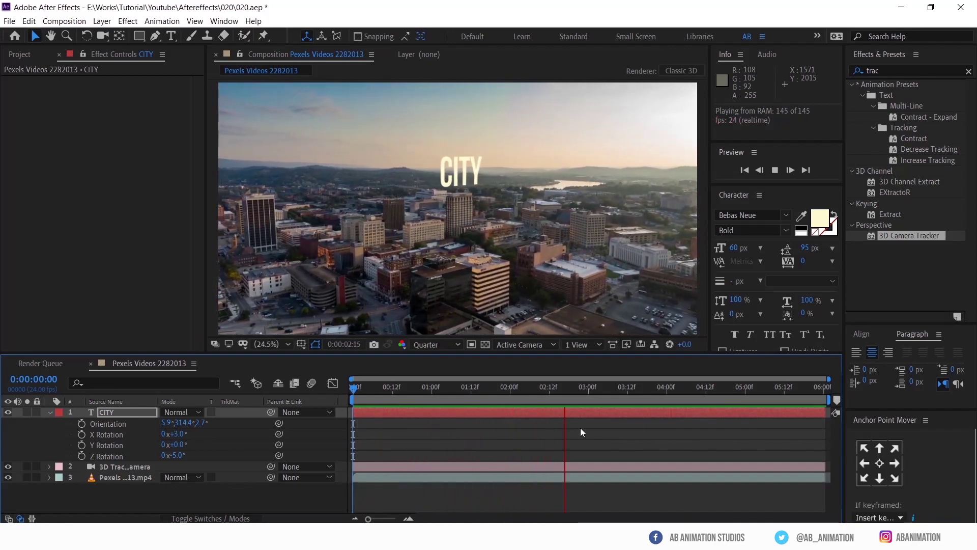
pyautogui.press('space')
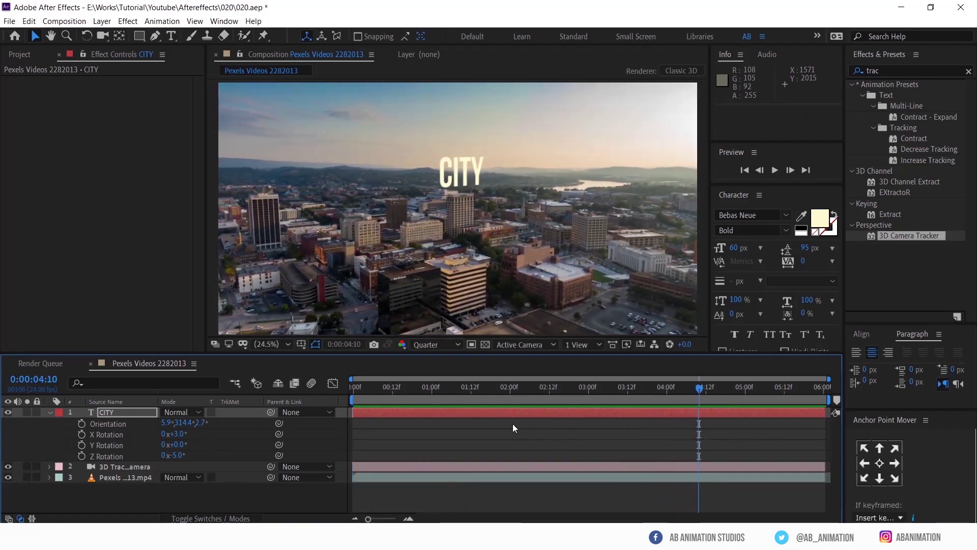
pyautogui.moveTo(478, 390); pyautogui.dragTo(347, 404)
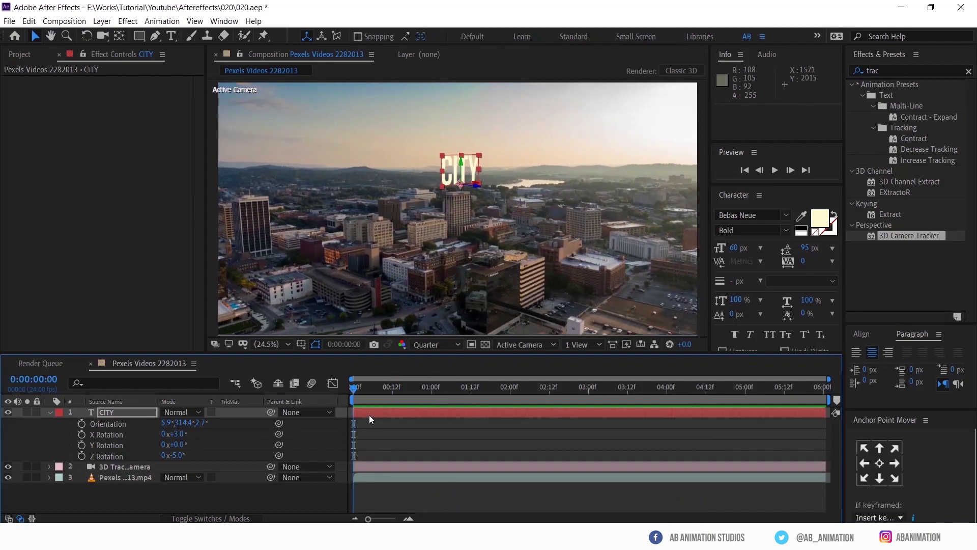
# Add an Opacity animator to the CITY text layer.
pyautogui.click(371, 412)
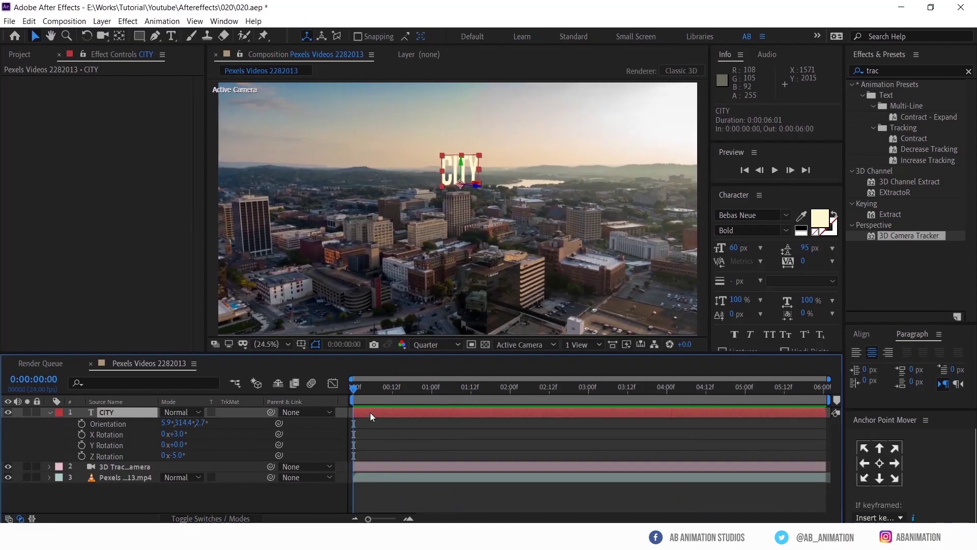
pyautogui.click(48, 410)
pyautogui.click(47, 410)
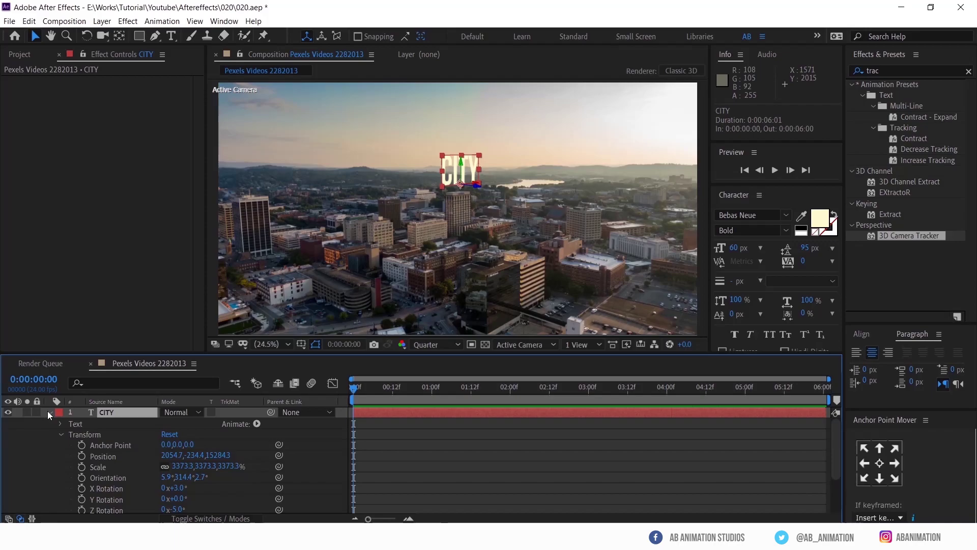
pyautogui.click(257, 424)
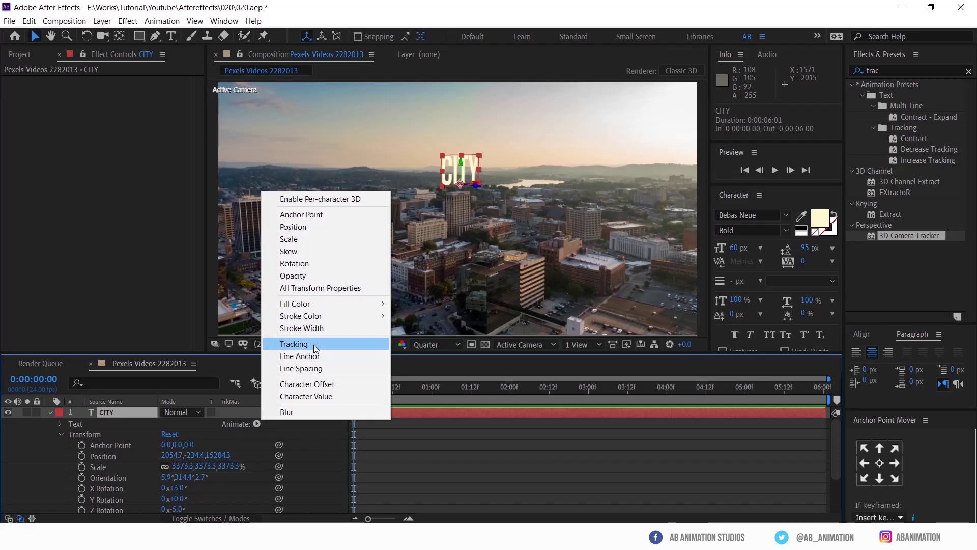
pyautogui.click(313, 288)
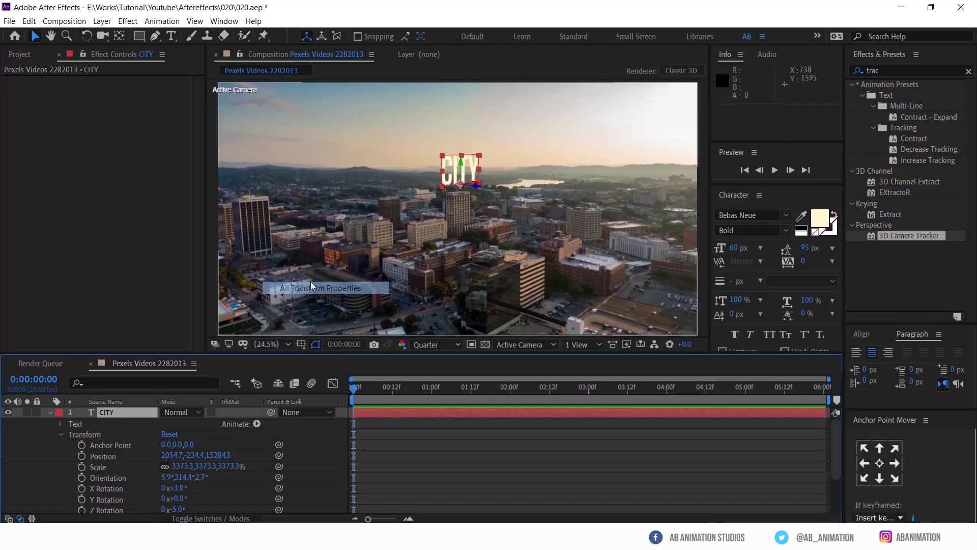
pyautogui.hotkey('ctrl', 'z')
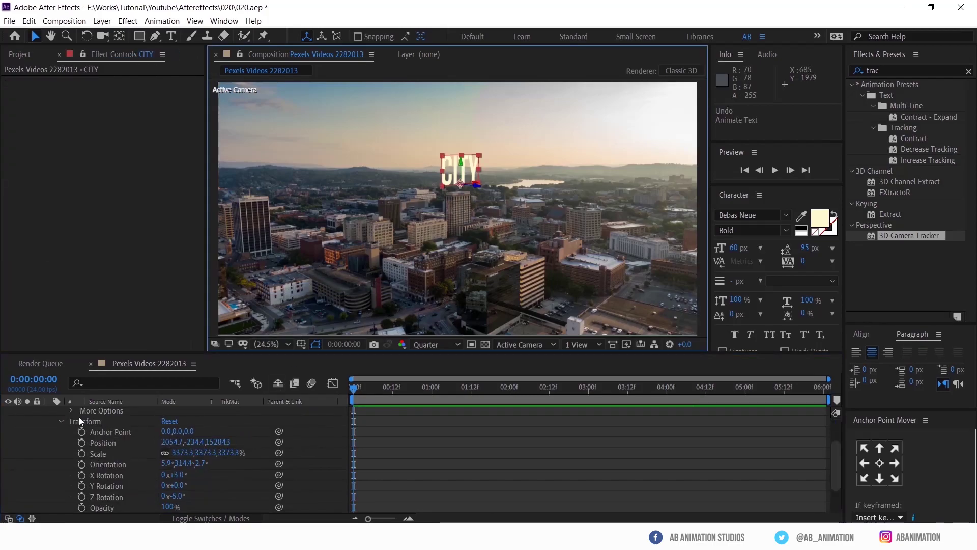
pyautogui.scroll(3, 78, 416)
pyautogui.click(255, 422)
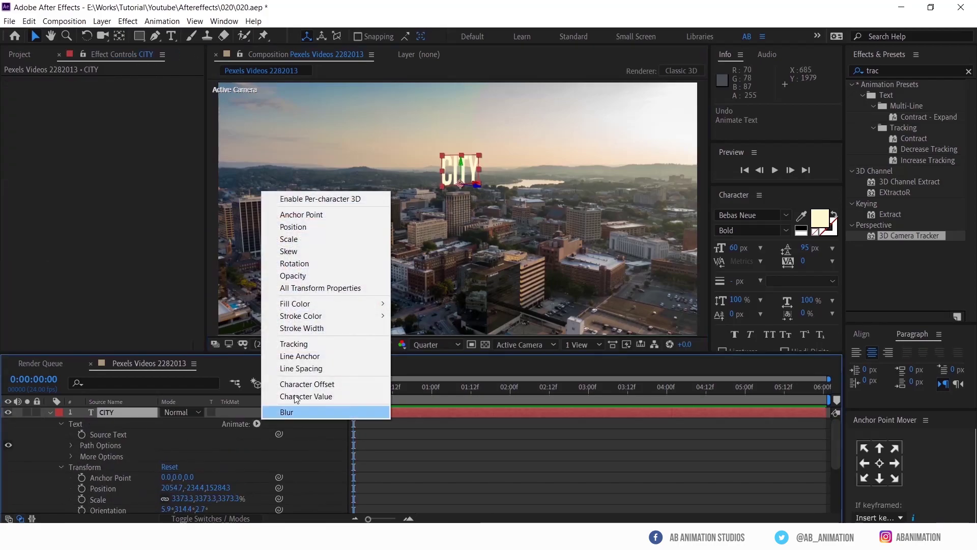
pyautogui.click(331, 279)
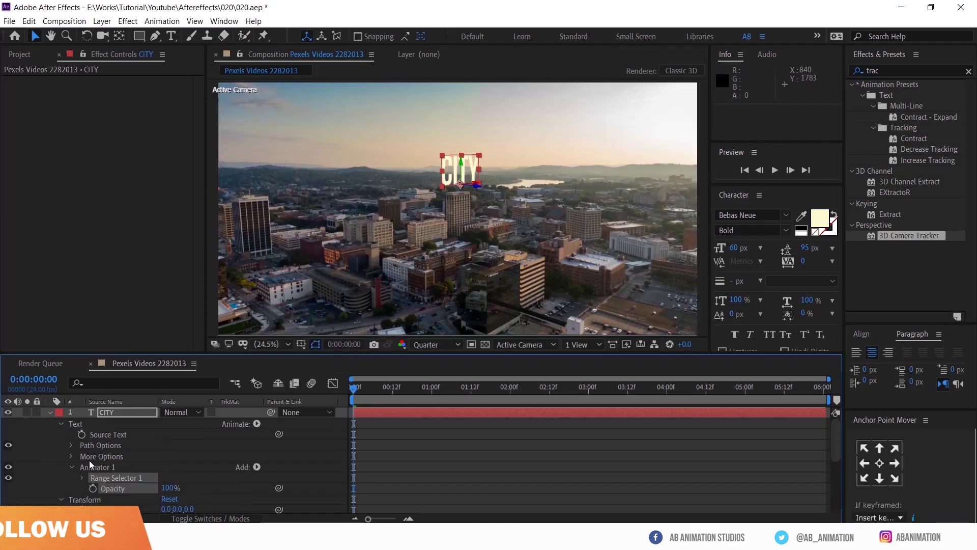
# Switch Randomize Order On in Range Selector 1's Advanced options.
pyautogui.scroll(-3, 90, 460)
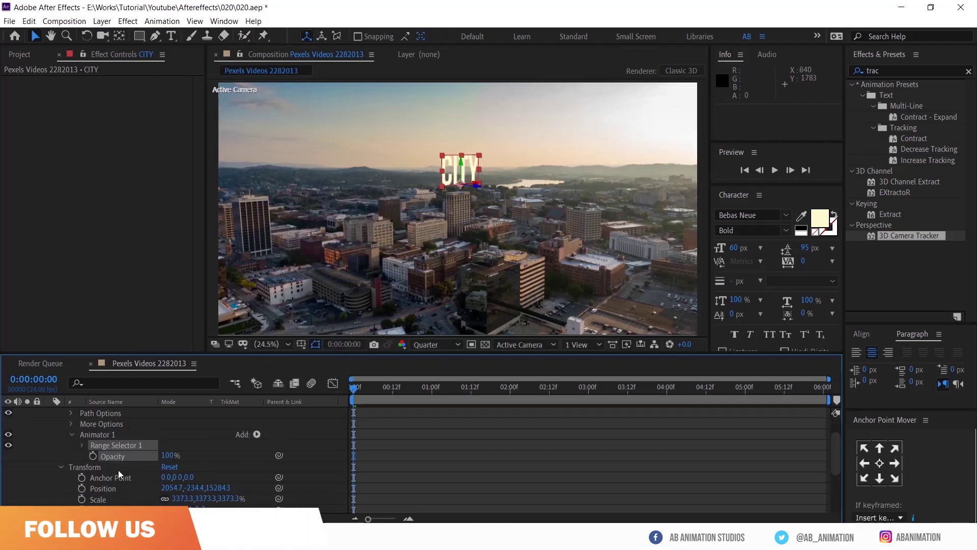
pyautogui.click(83, 446)
pyautogui.scroll(-3, 86, 472)
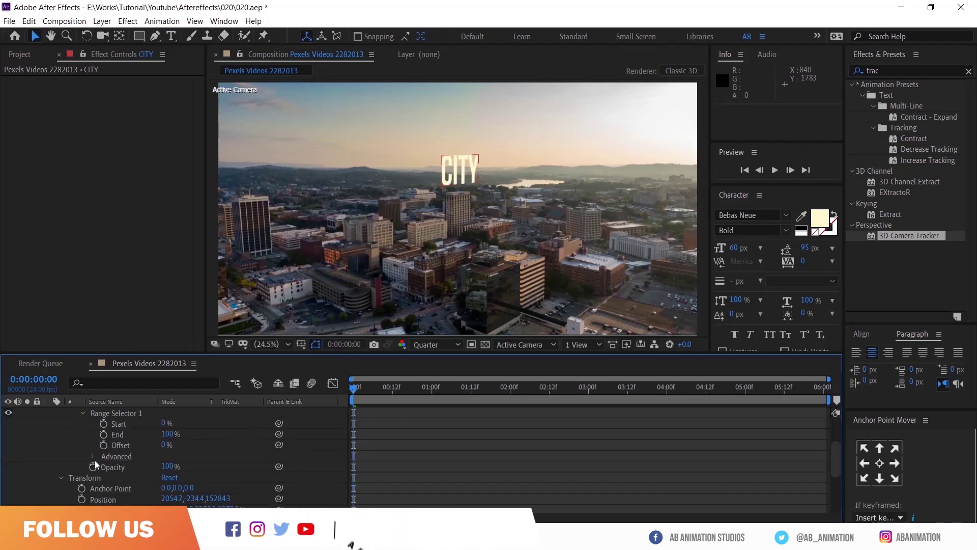
pyautogui.click(92, 458)
pyautogui.scroll(-5, 77, 460)
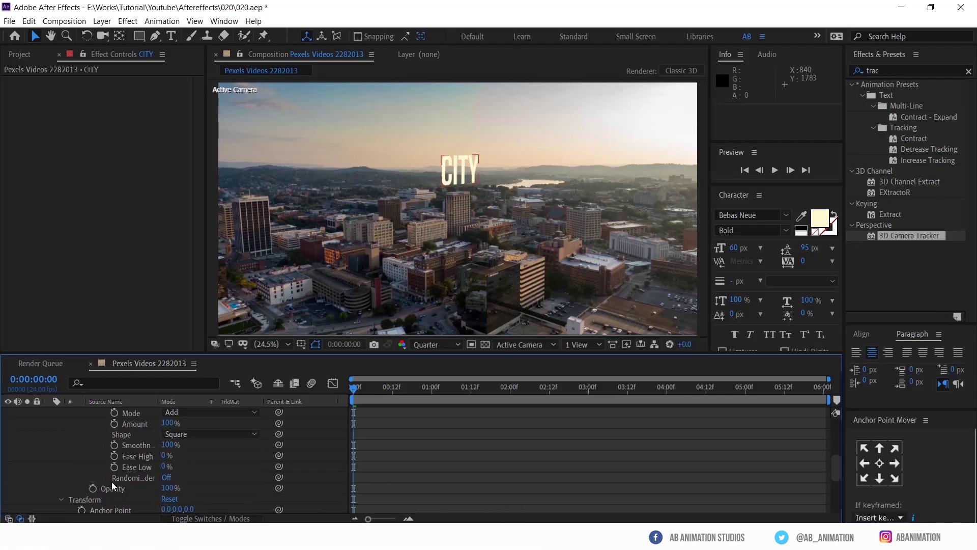
pyautogui.click(167, 478)
pyautogui.scroll(-3, 109, 480)
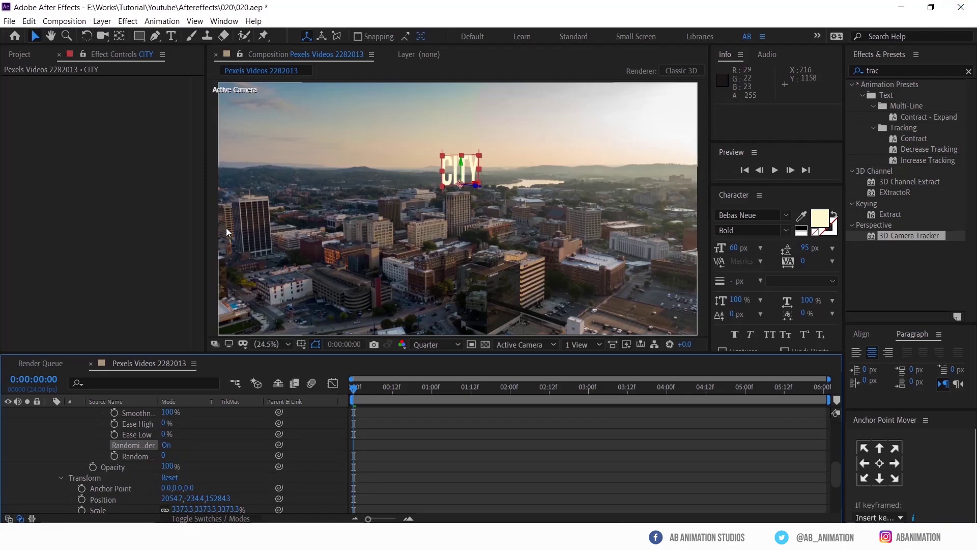
# Give Range Selector 1's Random Seed the expression time*100.
pyautogui.click(106, 455)
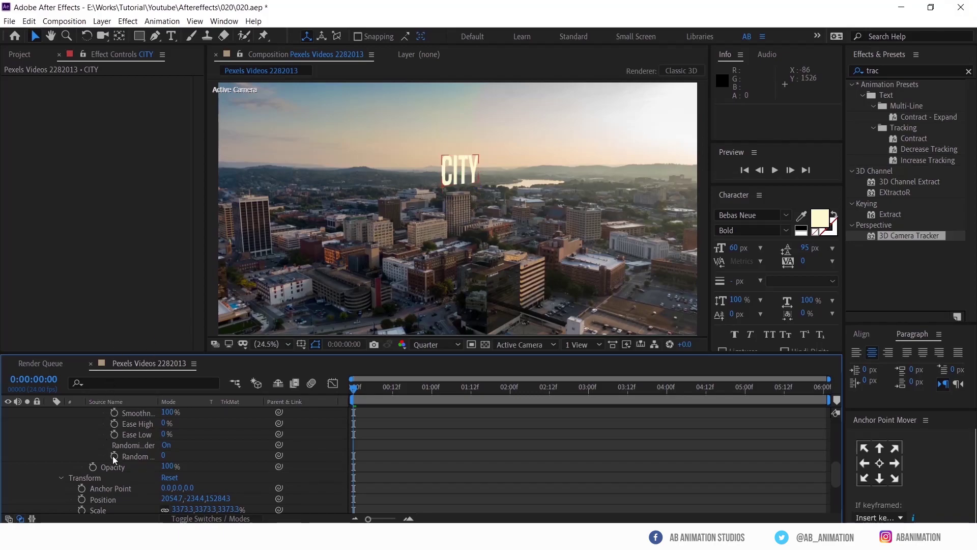
pyautogui.keyDown('alt'); pyautogui.click(113, 457); pyautogui.keyUp('alt')
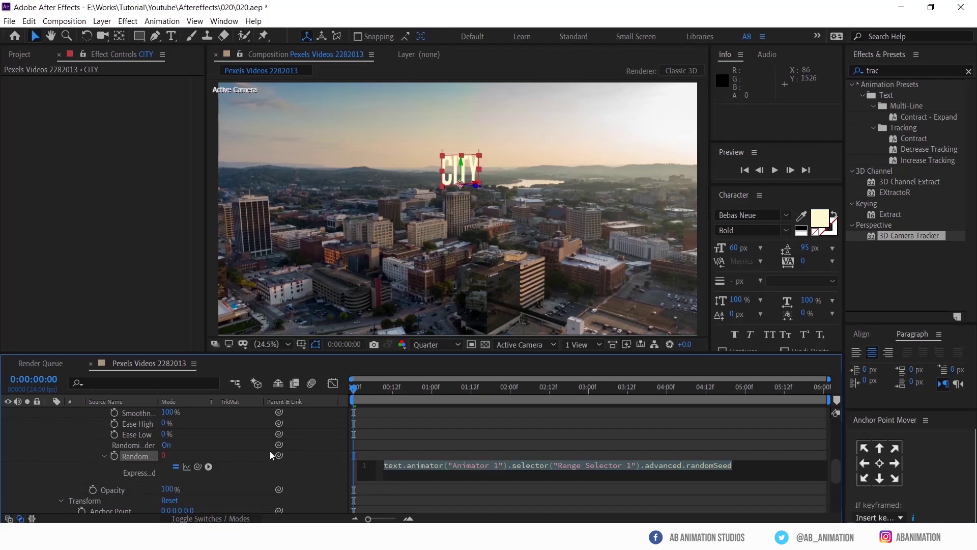
pyautogui.write('time')
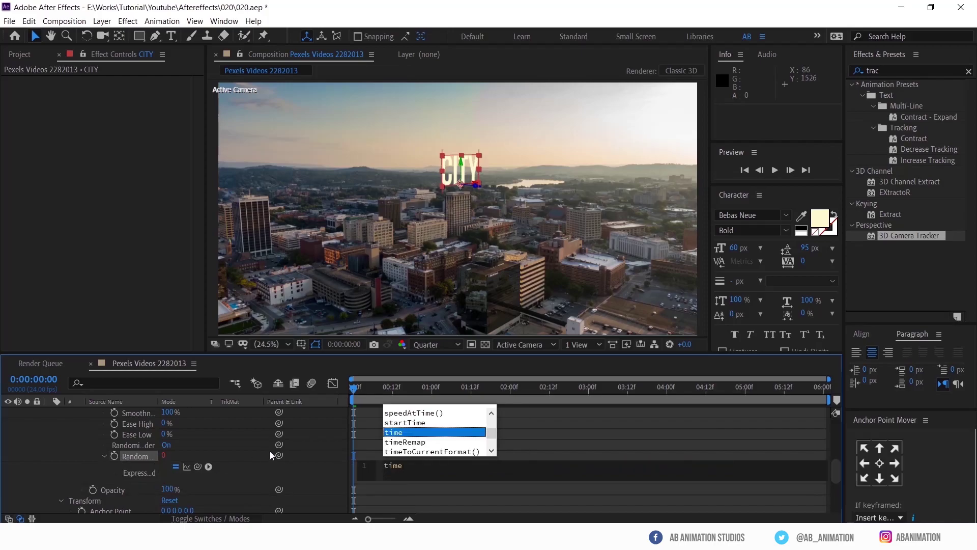
pyautogui.write('*100')
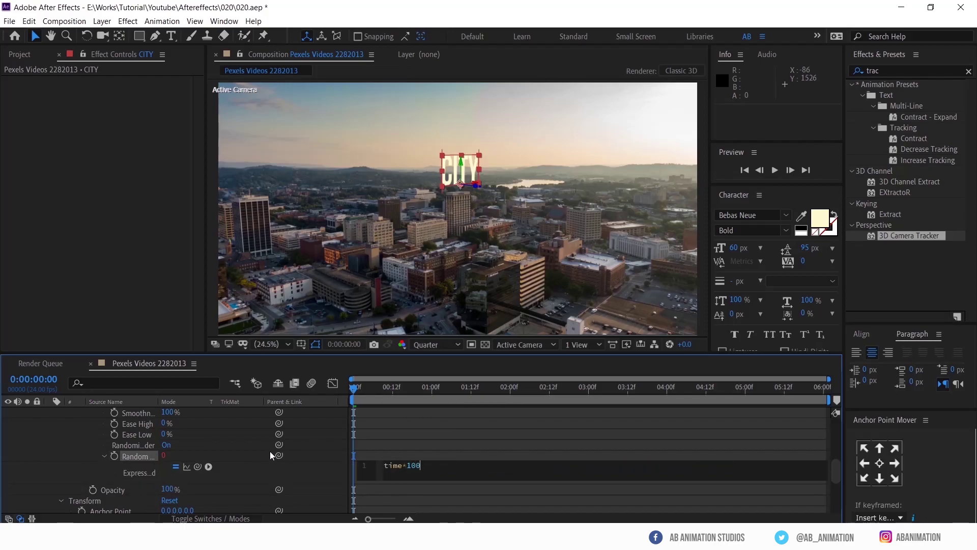
pyautogui.click(402, 444)
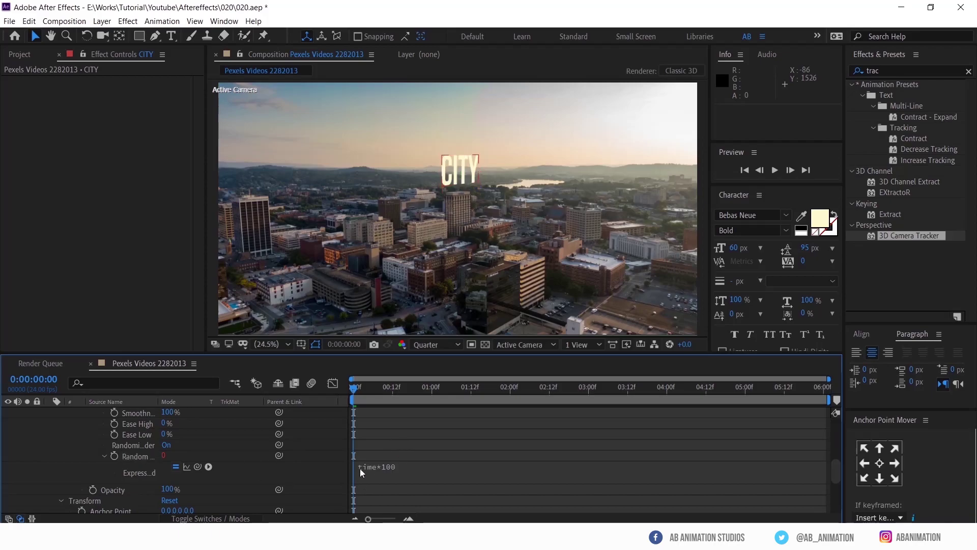
# Set the animator Opacity to 0% and keyframe the End from 0% to 100% over about one second.
pyautogui.moveTo(168, 490); pyautogui.dragTo(55, 494)
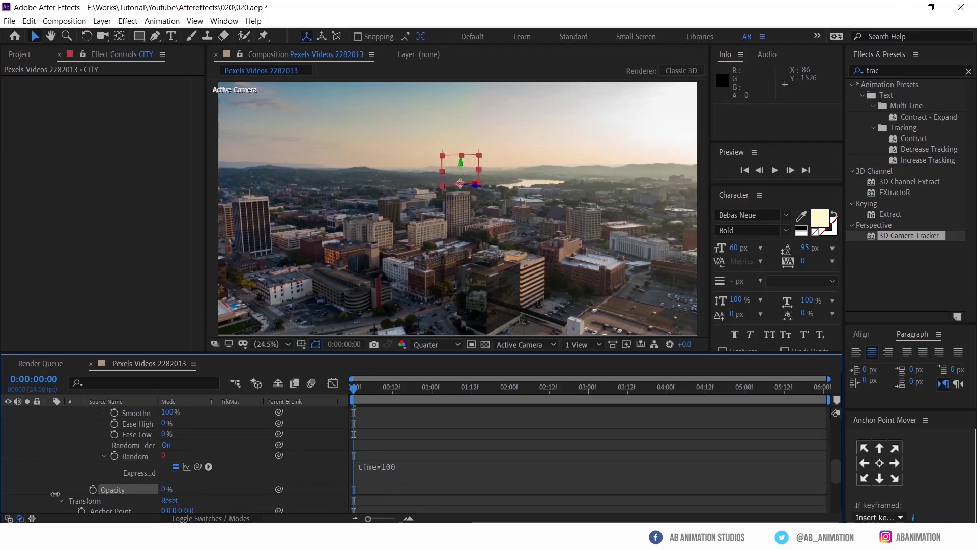
pyautogui.scroll(3, 87, 435)
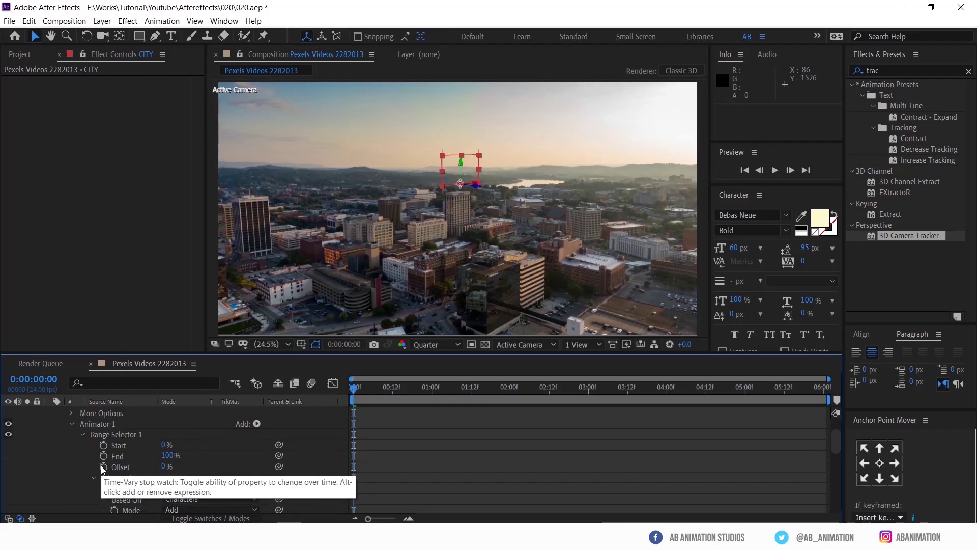
pyautogui.click(104, 455)
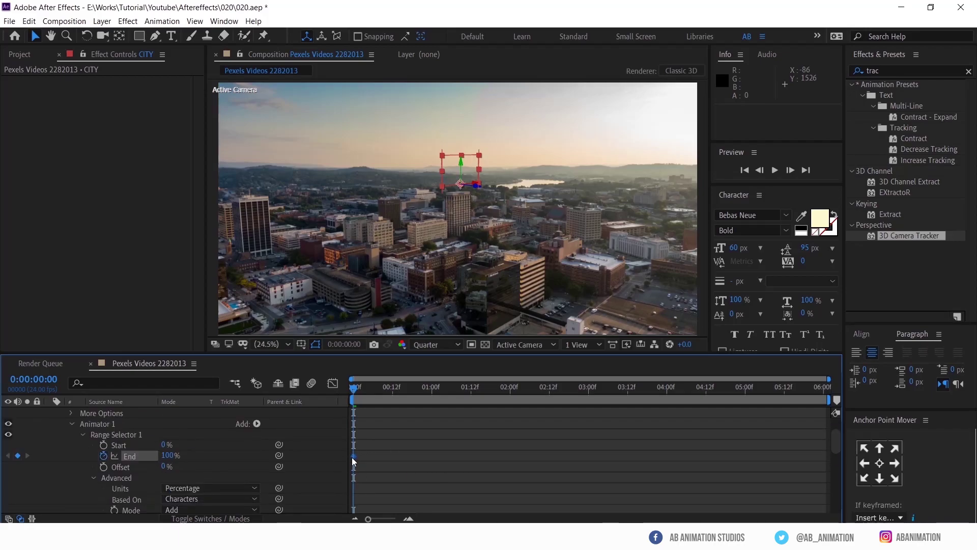
pyautogui.moveTo(352, 457); pyautogui.dragTo(371, 456)
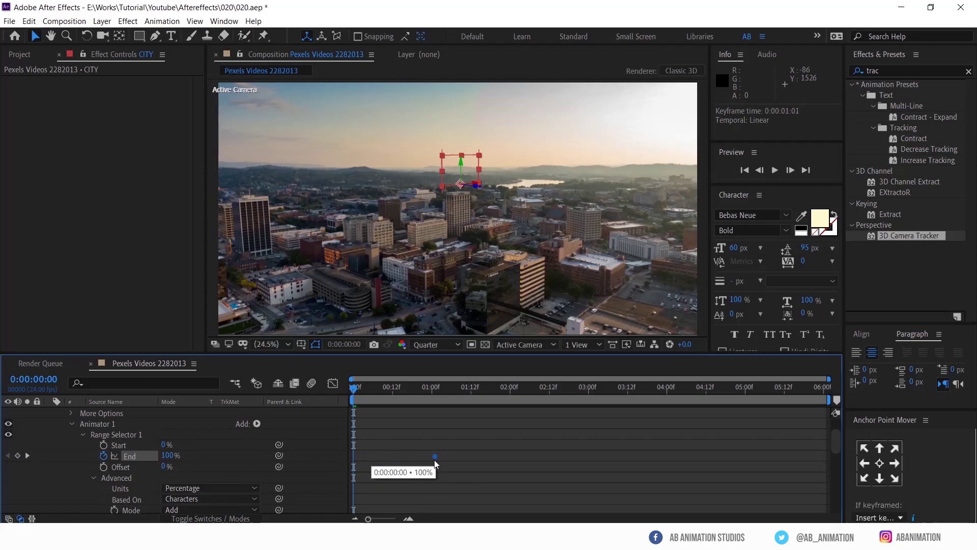
pyautogui.moveTo(168, 455); pyautogui.dragTo(78, 459)
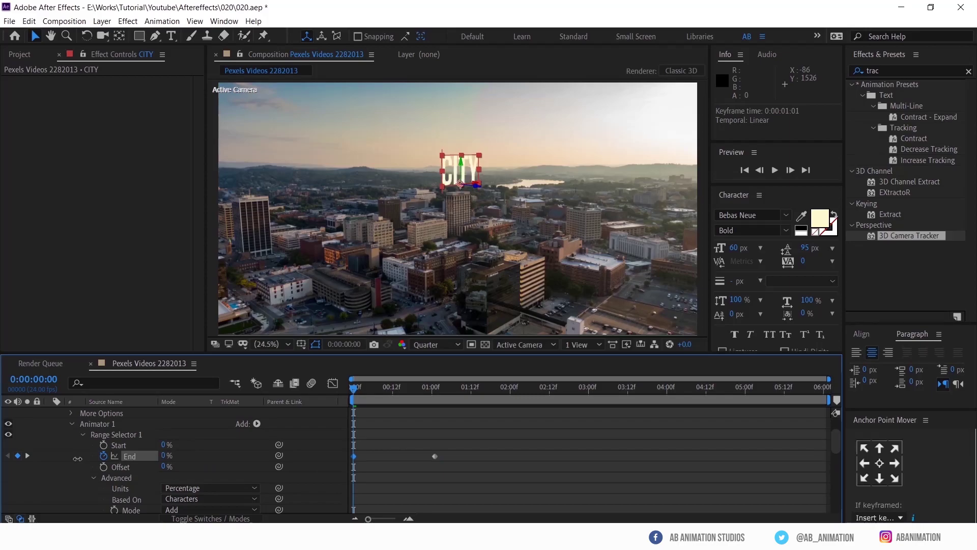
# Time-reverse both End keyframes with Keyframe Assistant and preview the flicker-in.
pyautogui.moveTo(475, 426); pyautogui.dragTo(331, 472)
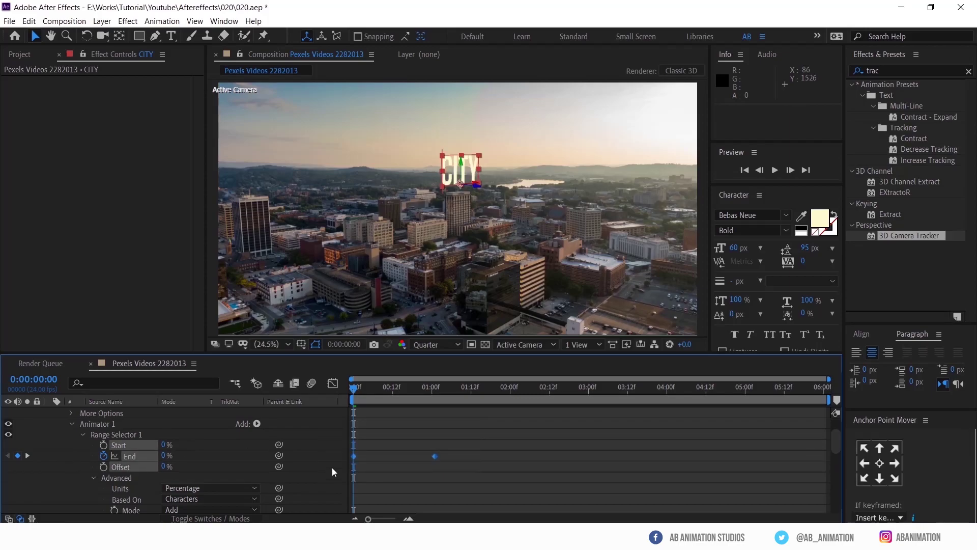
pyautogui.rightClick(353, 453)
pyautogui.moveTo(433, 445)
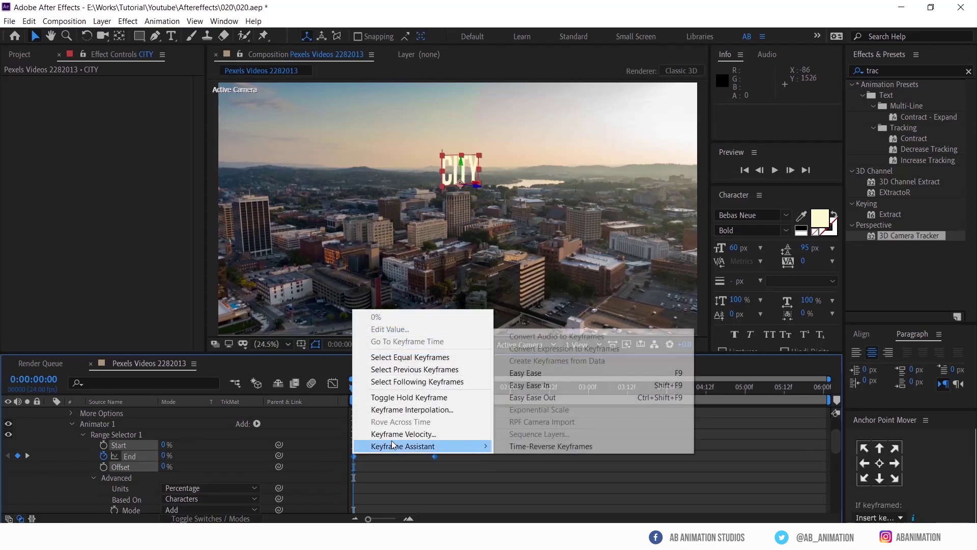
pyautogui.click(598, 446)
pyautogui.press('space')
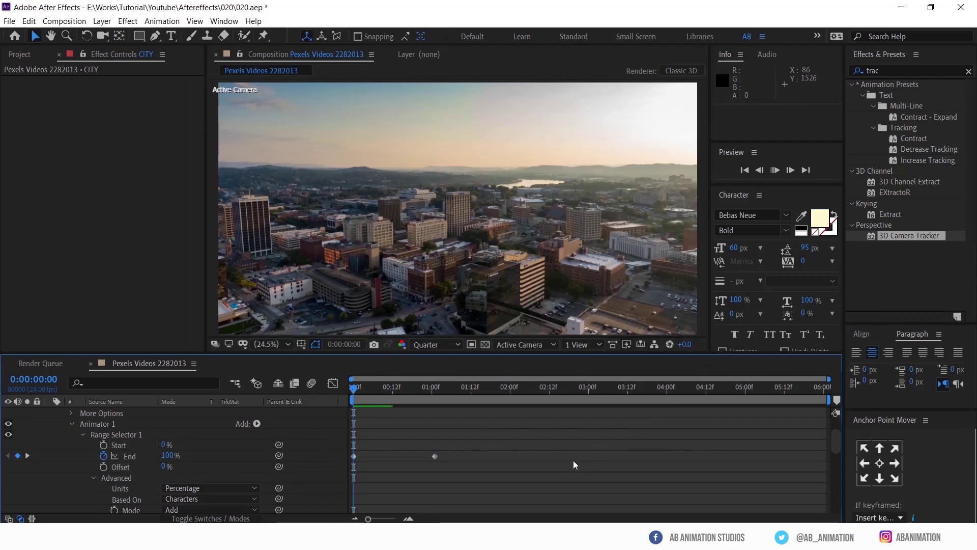